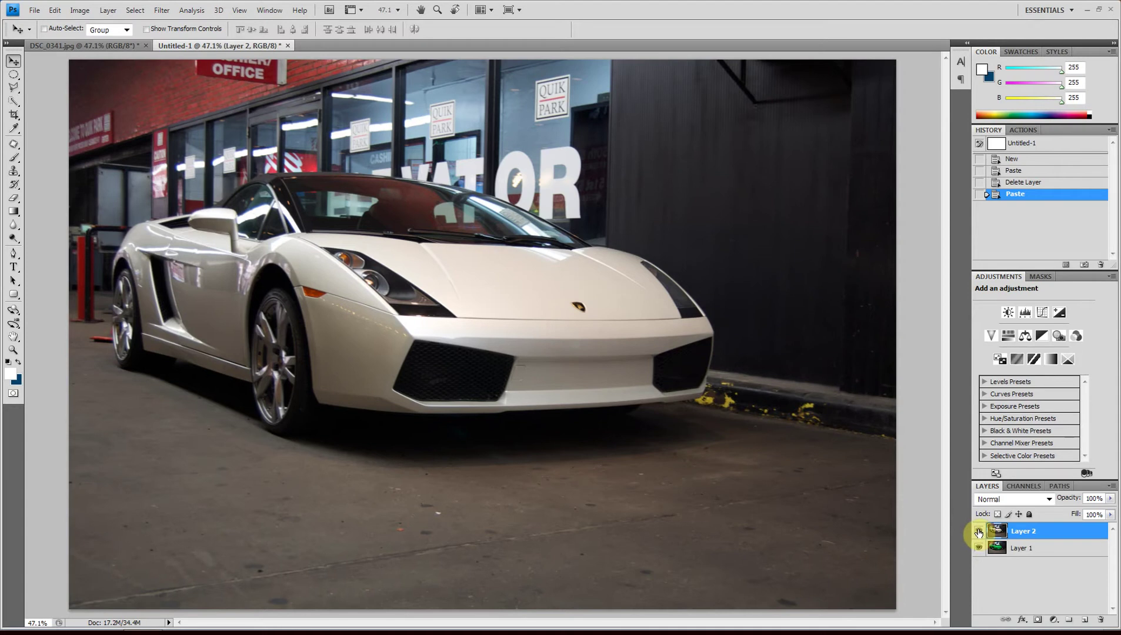
# - Toggle the visibility of Layer 2 to compare the original white car with the green recoloured version
pyautogui.click(979, 531)
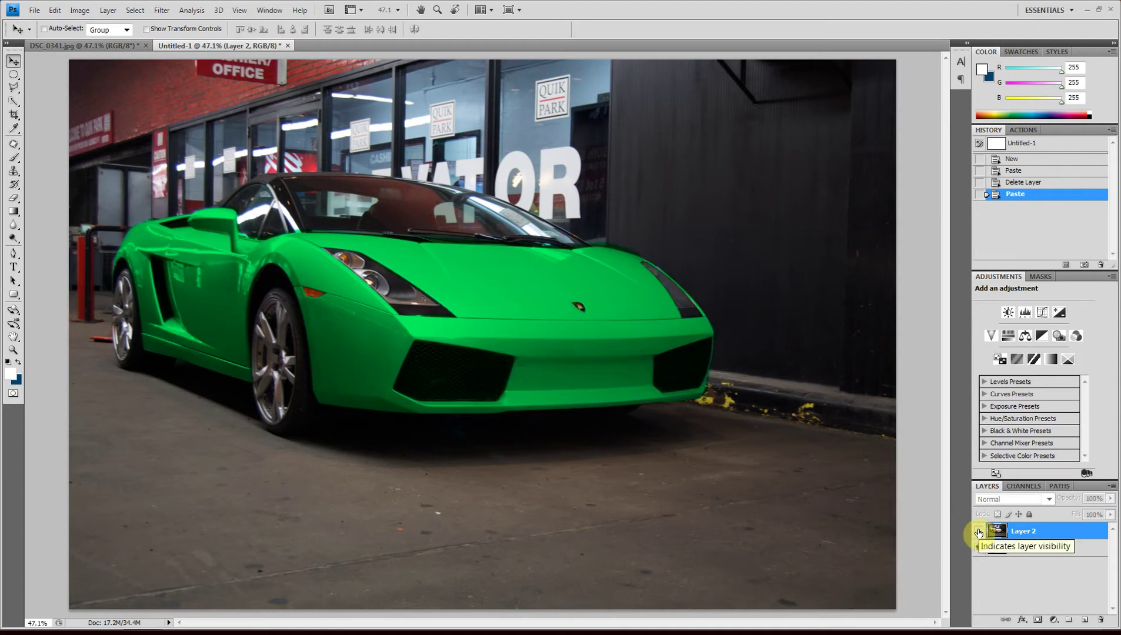
pyautogui.click(978, 532)
pyautogui.click(979, 532)
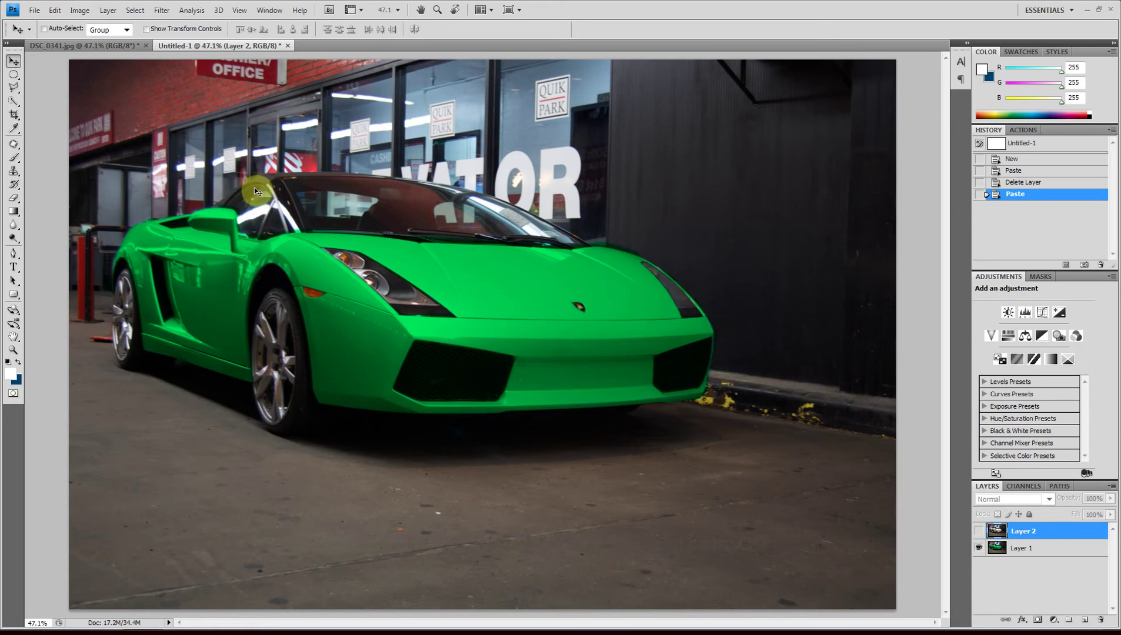
# - Switch to the DSC_0341.jpg document and duplicate its Background layer
pyautogui.click(101, 50)
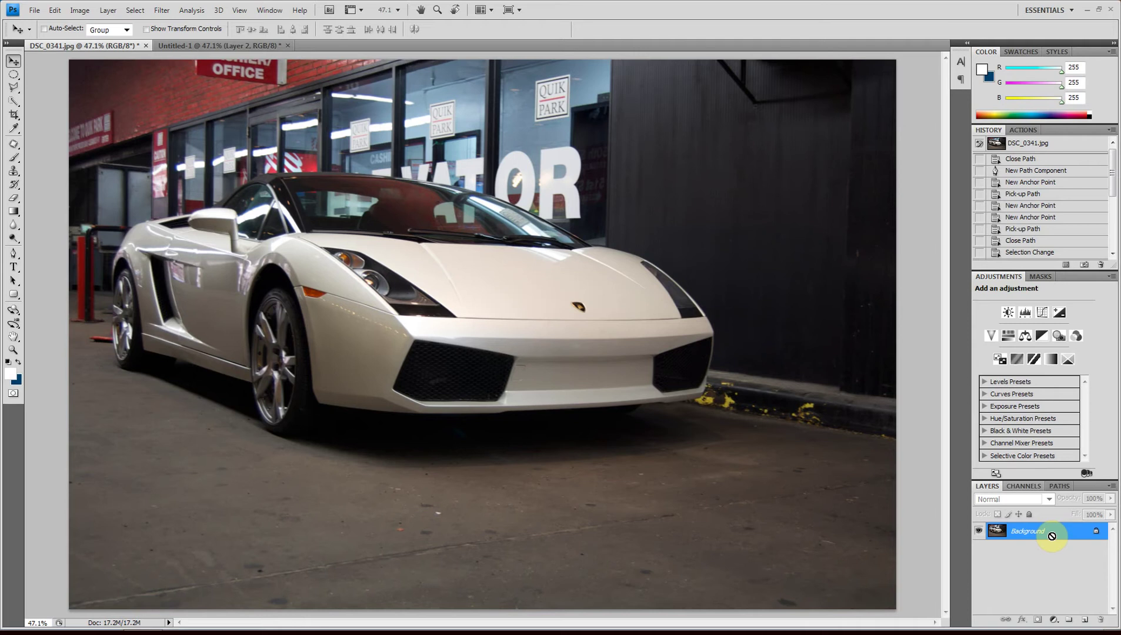
pyautogui.hotkey('ctrl', 'j')
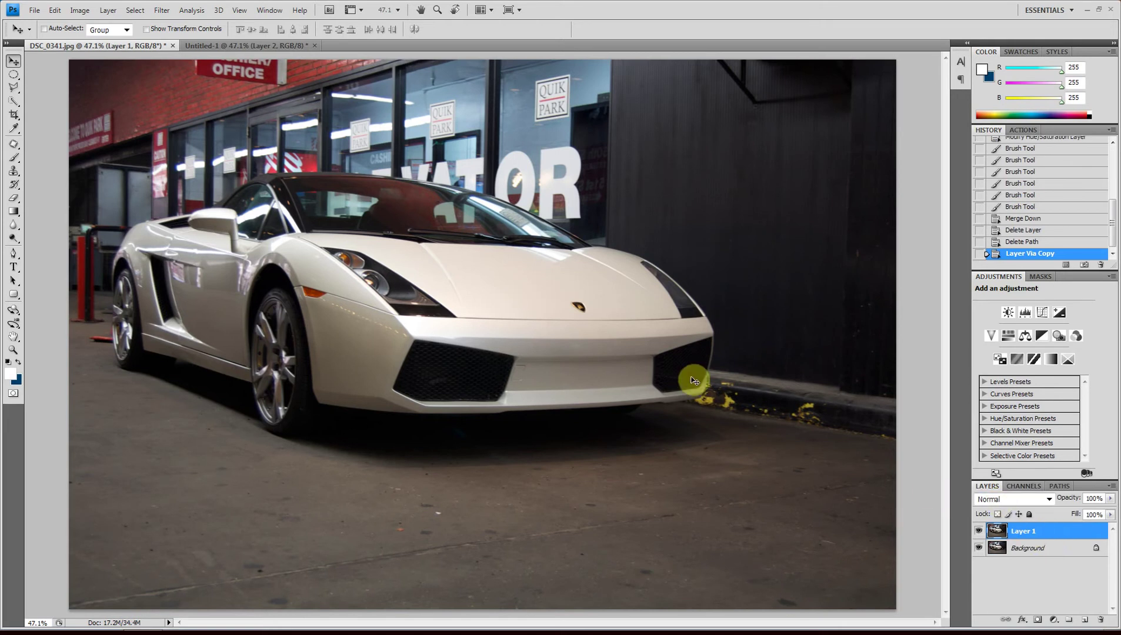
# - Start a Pen tool path behind the front wheel's base, following the bumper's lower edge, the car's far front side and the hood's outer curve
pyautogui.click(12, 255)
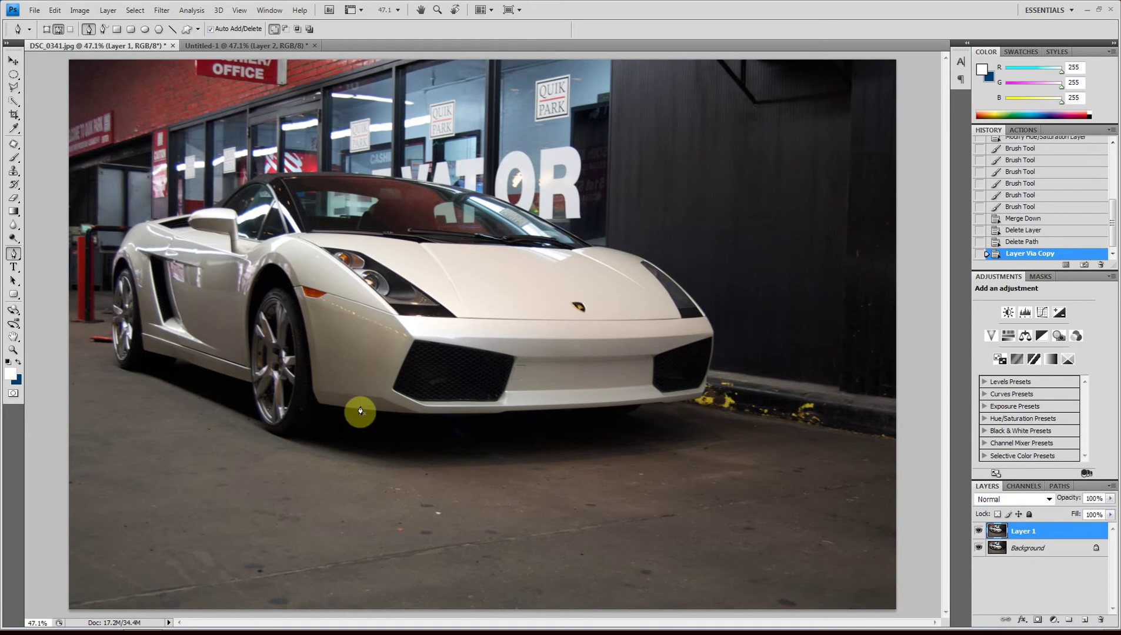
pyautogui.click(317, 405)
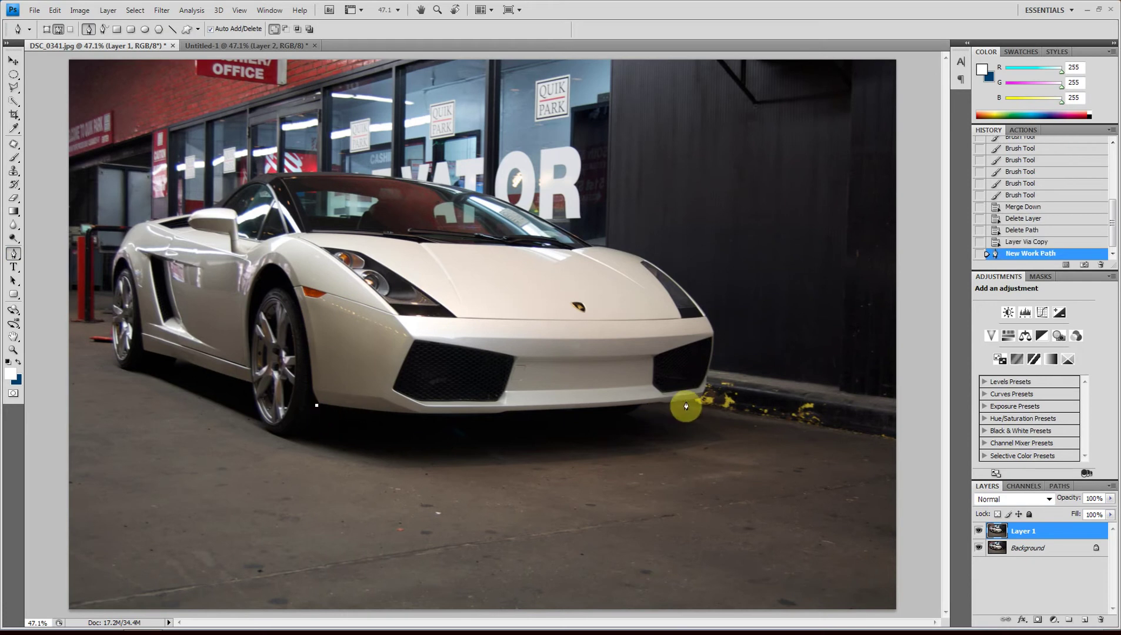
pyautogui.moveTo(701, 398); pyautogui.dragTo(905, 362)
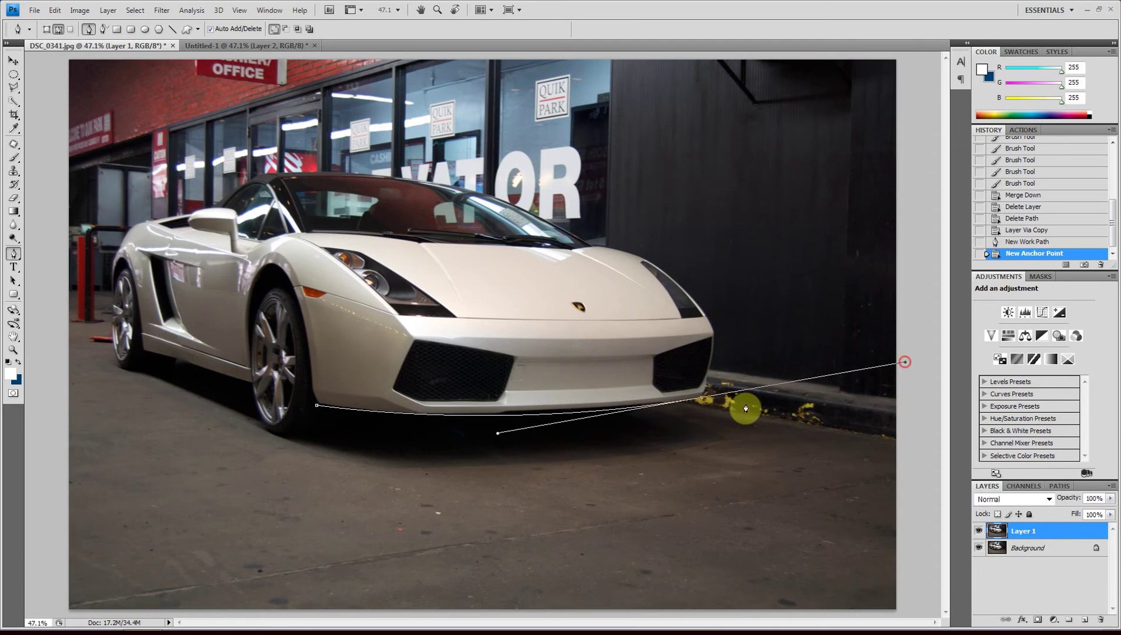
pyautogui.keyDown('alt'); pyautogui.click(704, 398); pyautogui.keyUp('alt')
pyautogui.click(714, 332)
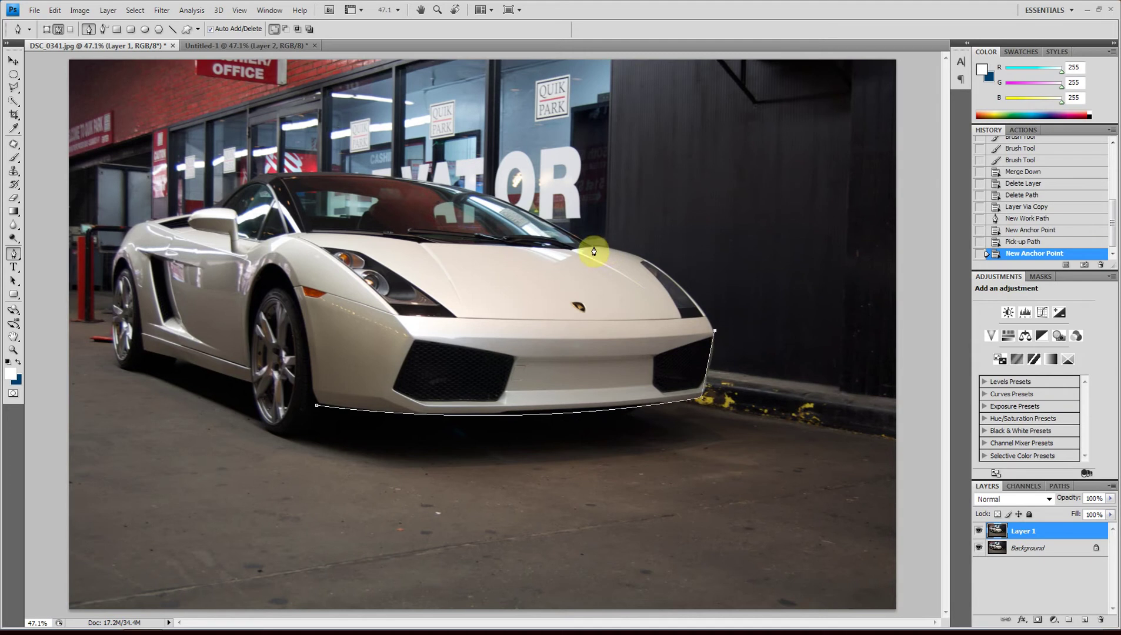
pyautogui.moveTo(597, 248); pyautogui.dragTo(514, 244)
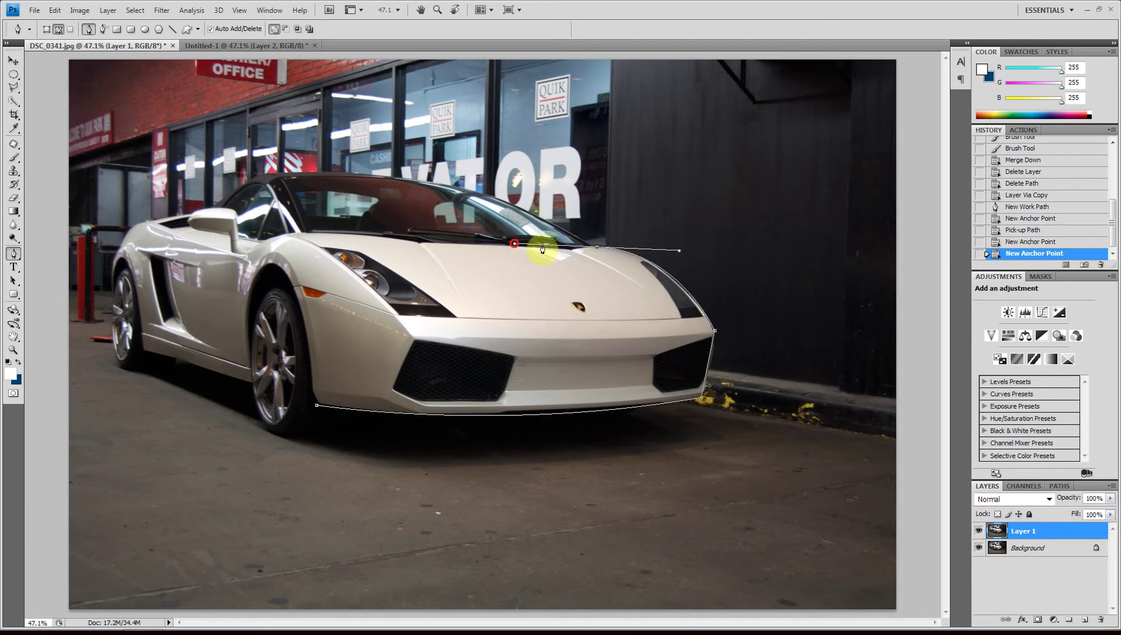
pyautogui.click(598, 252)
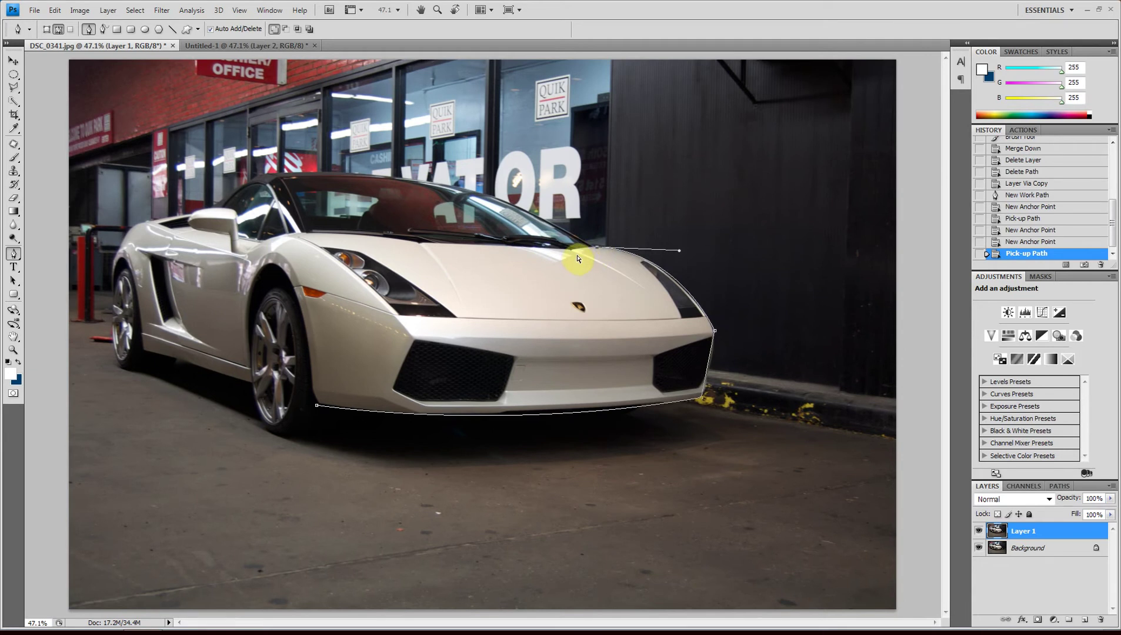
# - Continue the path along the hood's rear edge beneath the windshield wipers, with anchors at the small notch near the hood crease
pyautogui.scroll(4, 577, 259)
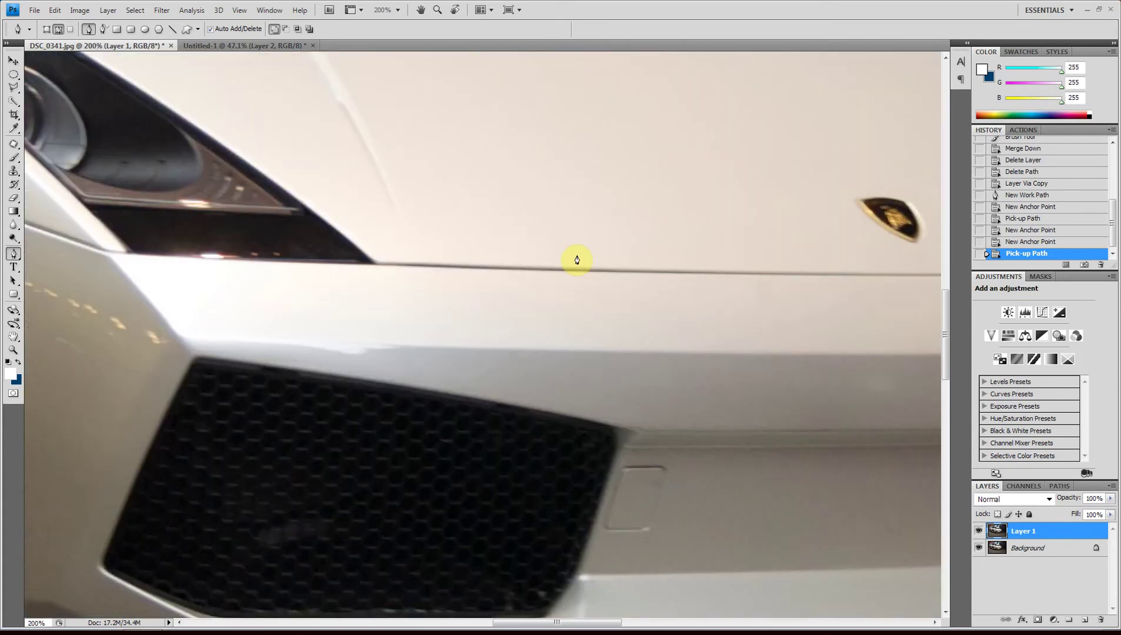
pyautogui.moveTo(513, 207); pyautogui.dragTo(420, 504)
pyautogui.moveTo(457, 450); pyautogui.dragTo(661, 347)
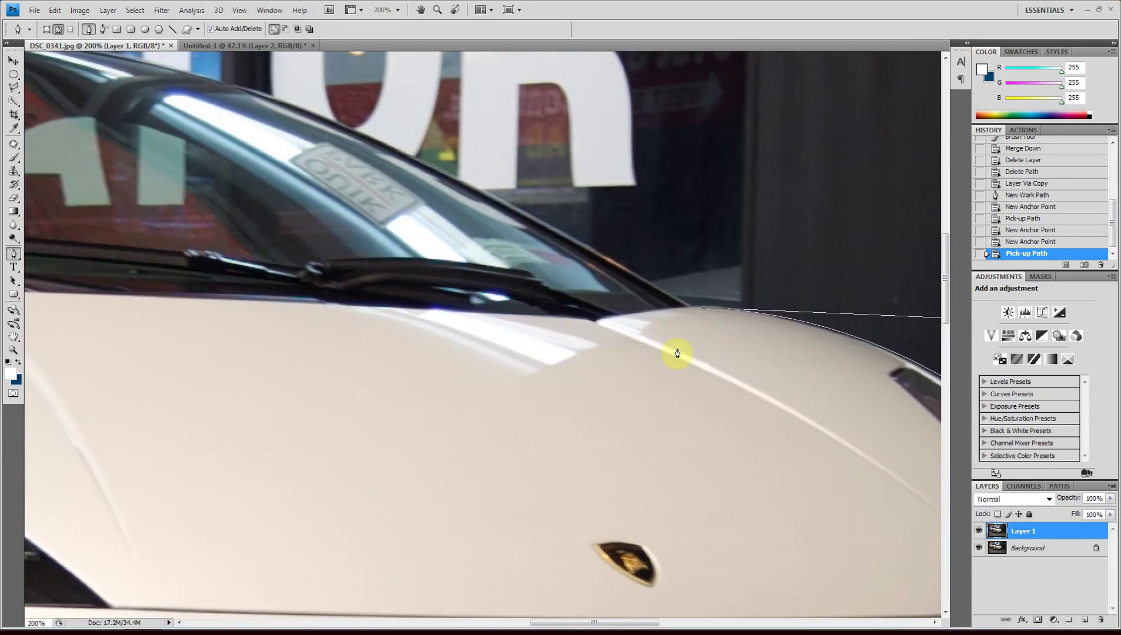
pyautogui.click(598, 324)
pyautogui.moveTo(275, 347); pyautogui.dragTo(733, 375)
pyautogui.click(441, 313)
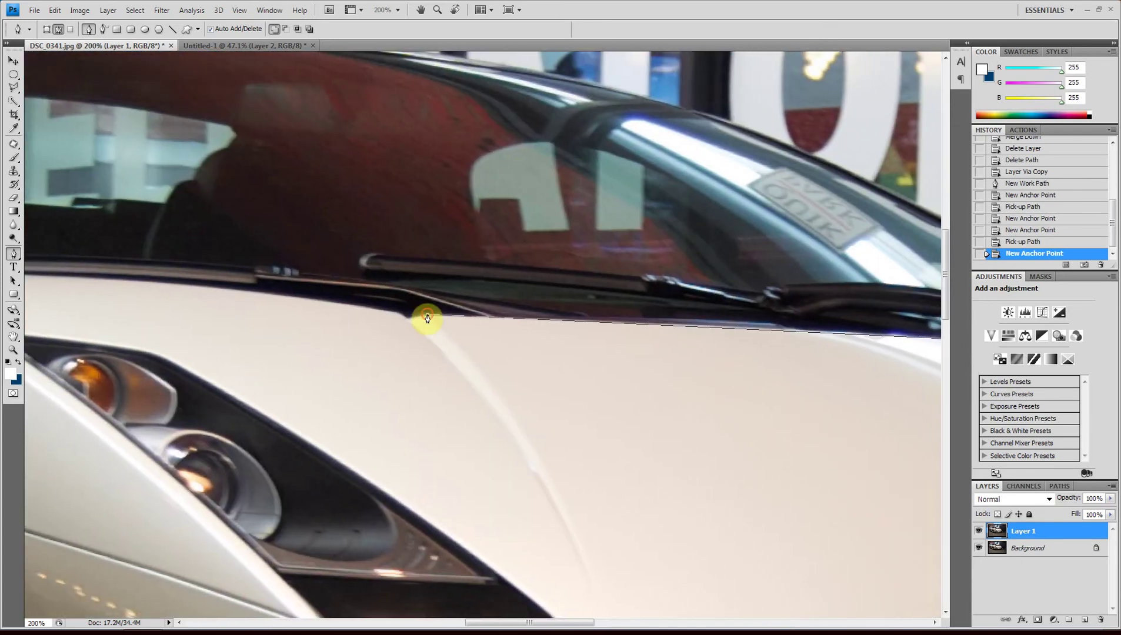
pyautogui.click(425, 315)
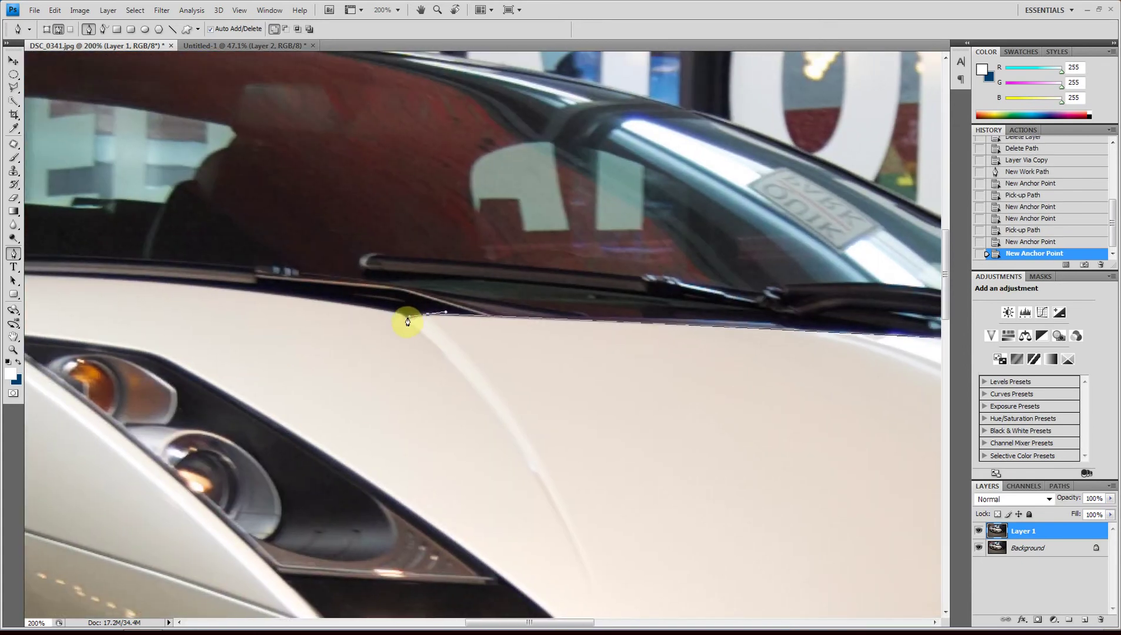
pyautogui.click(400, 315)
# - Extend the path along the windshield base and over the front fender to the lower corner of the side window
pyautogui.moveTo(311, 310); pyautogui.dragTo(708, 327)
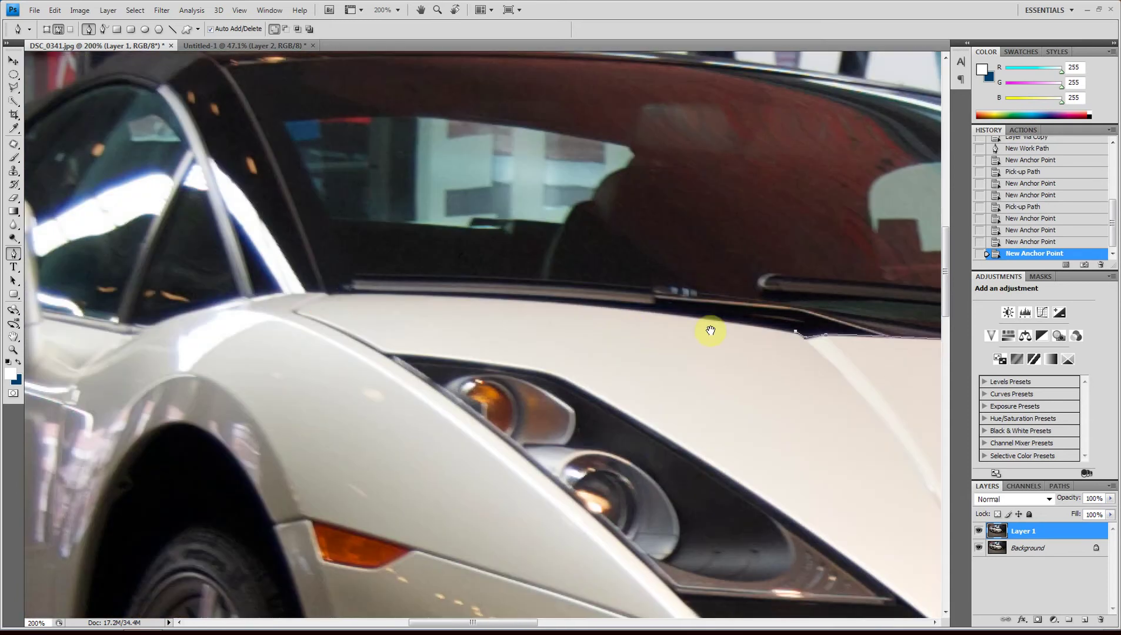
pyautogui.click(330, 294)
pyautogui.moveTo(330, 295); pyautogui.dragTo(217, 307)
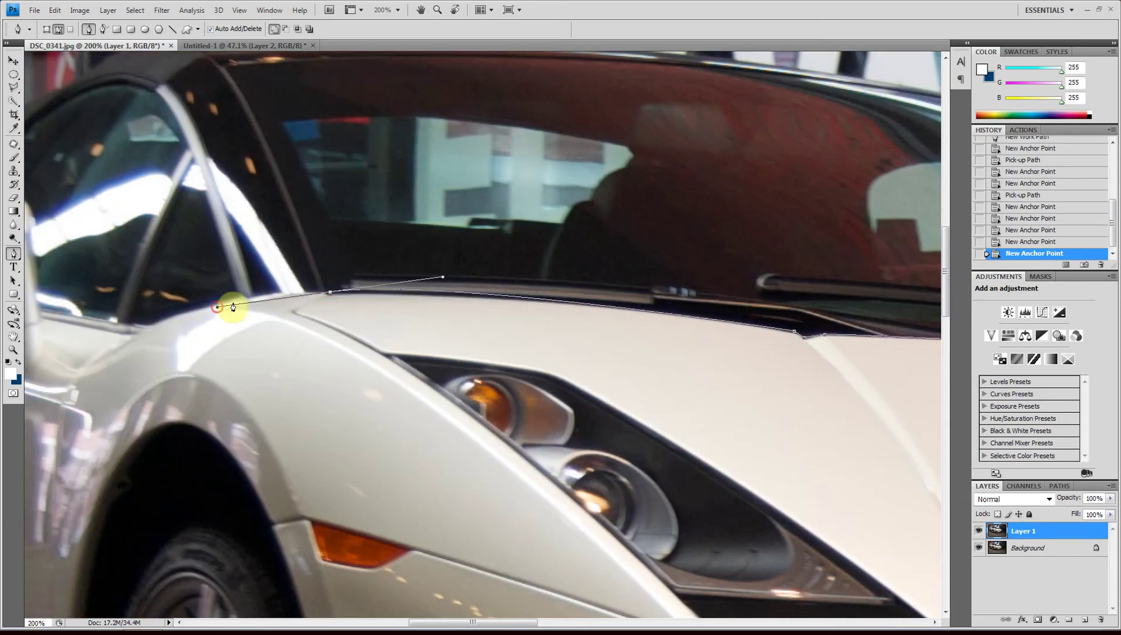
pyautogui.click(330, 295)
pyautogui.moveTo(148, 324); pyautogui.dragTo(510, 351)
pyautogui.click(148, 324)
# - Trace the path along the window base, around the side mirror's top and along the rear deck's upper edge
pyautogui.click(448, 318)
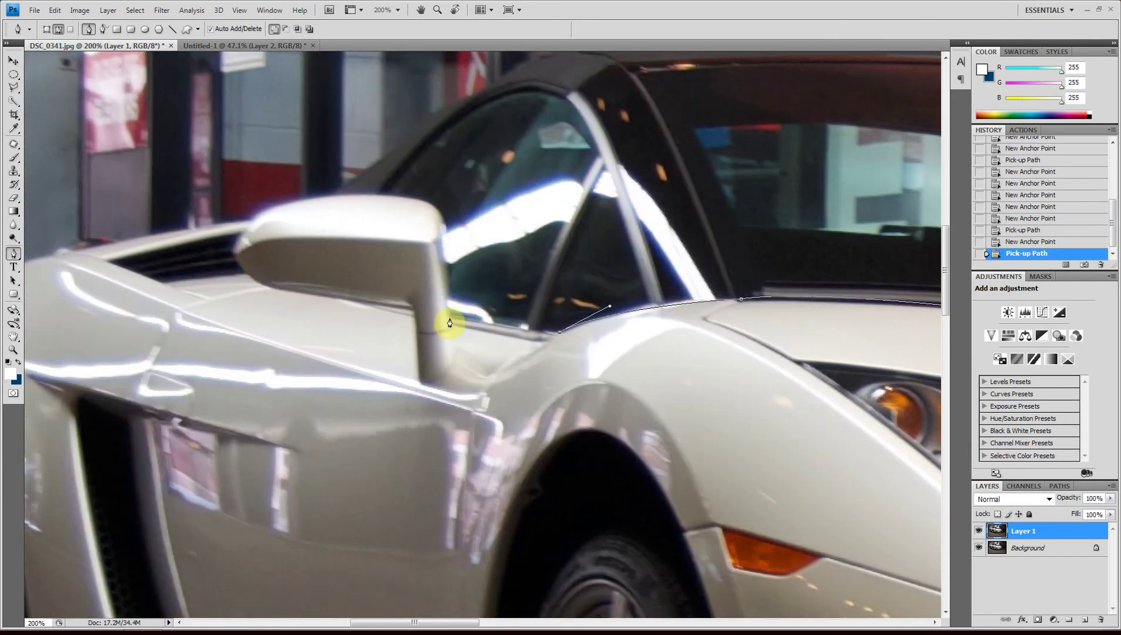
pyautogui.click(441, 206)
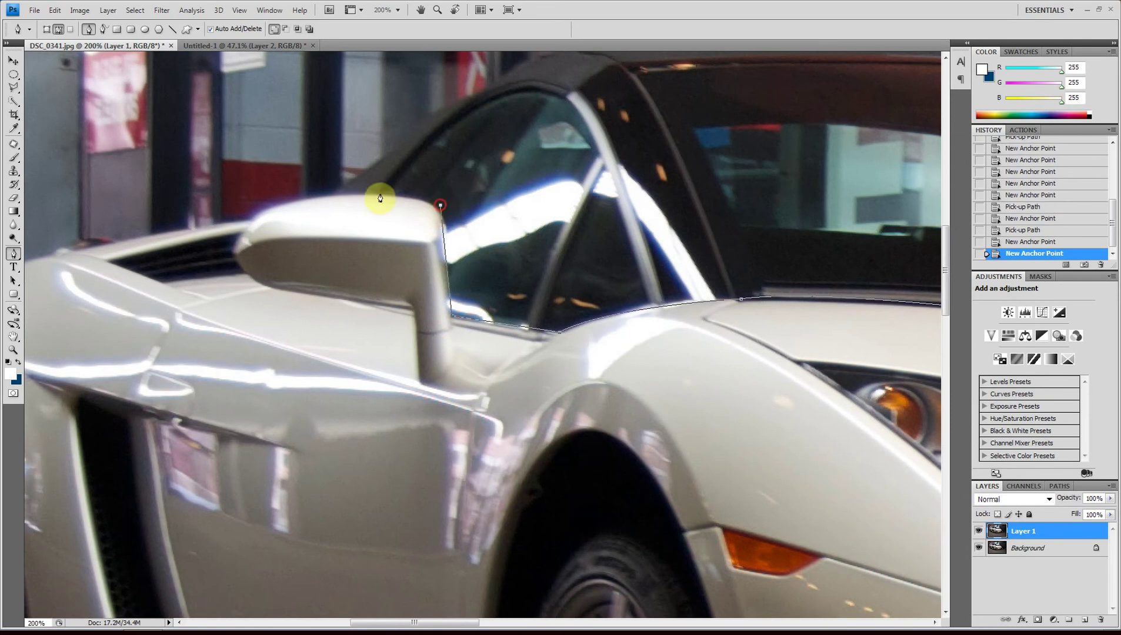
pyautogui.moveTo(257, 218); pyautogui.dragTo(189, 258)
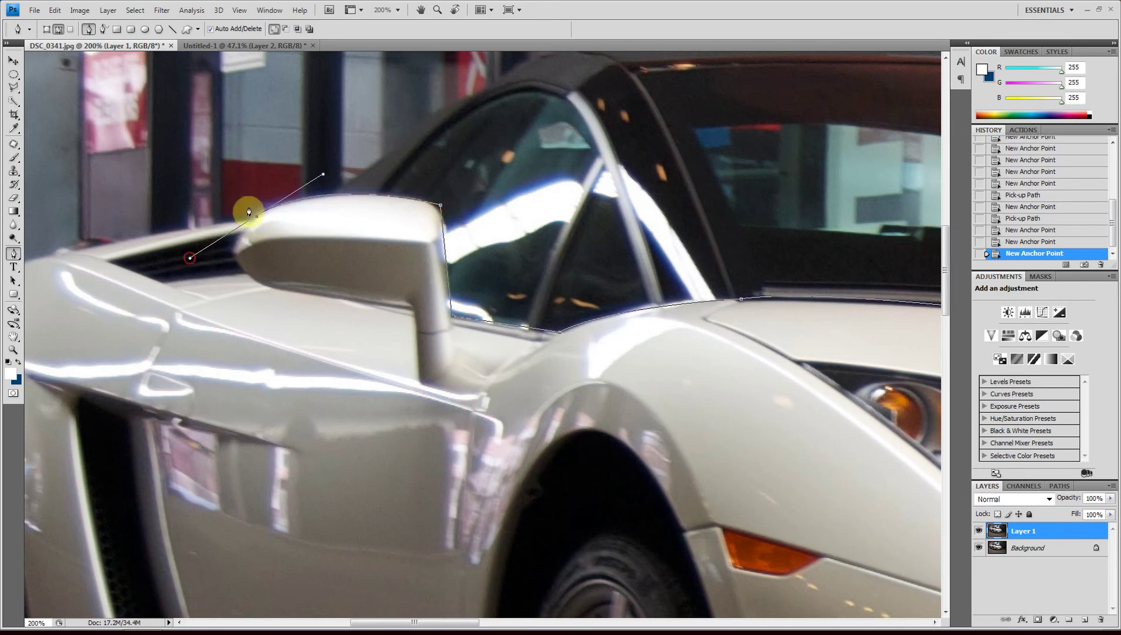
pyautogui.keyDown('alt'); pyautogui.click(257, 218); pyautogui.keyUp('alt')
pyautogui.click(88, 249)
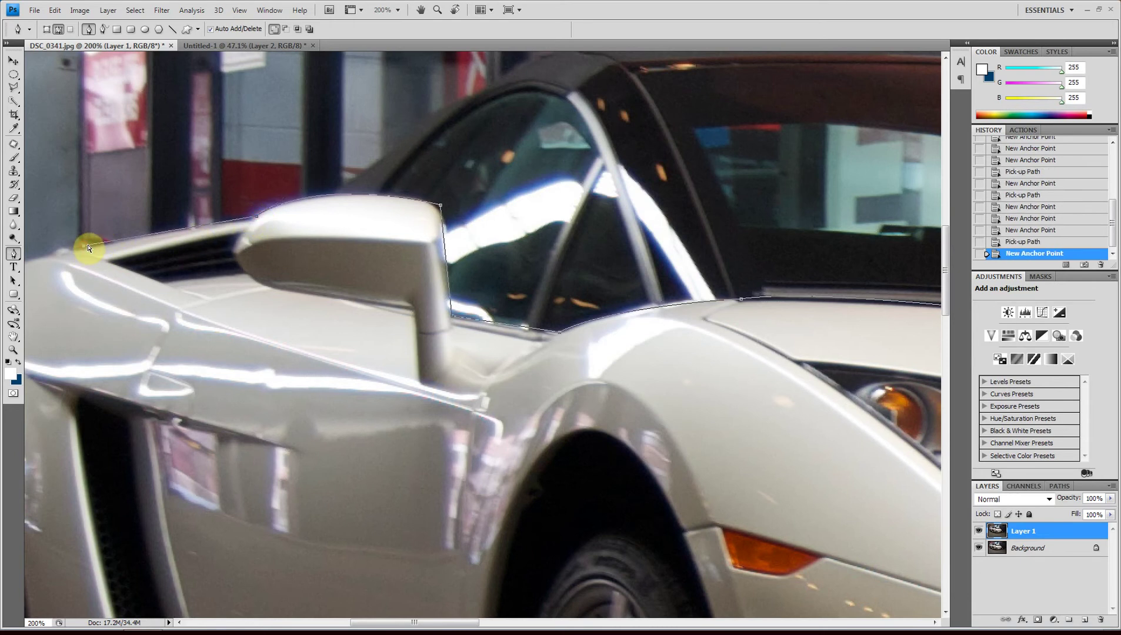
# - Curve the path around the rear fender down to the rear wheel's outer edge and remove that anchor's leading handle
pyautogui.hotkey('ctrl', '-')
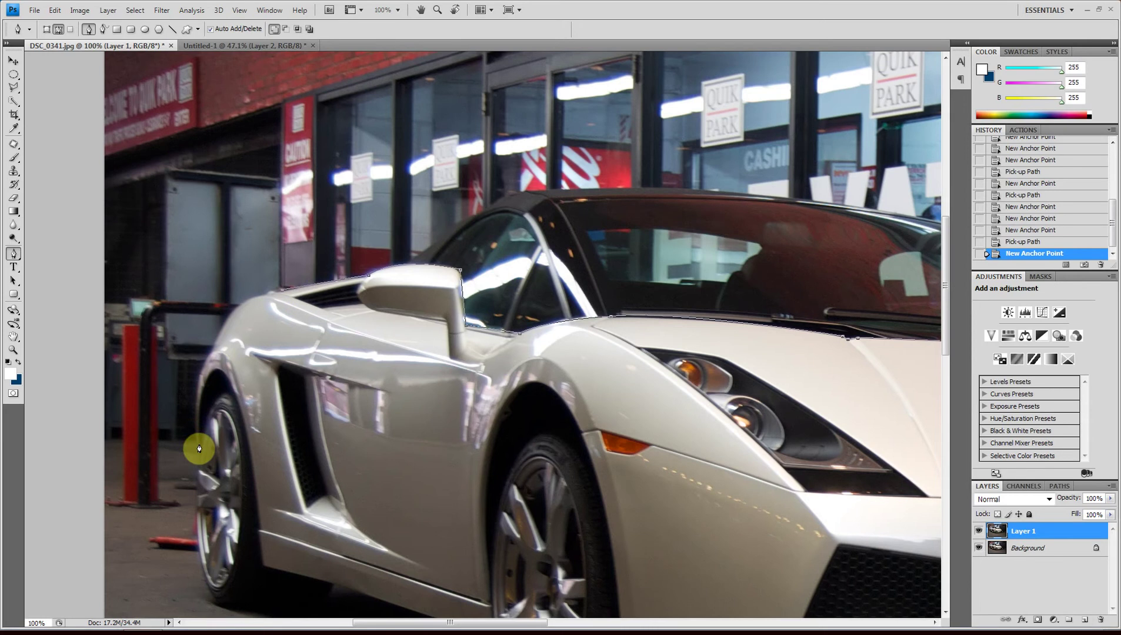
pyautogui.moveTo(198, 444); pyautogui.dragTo(215, 600)
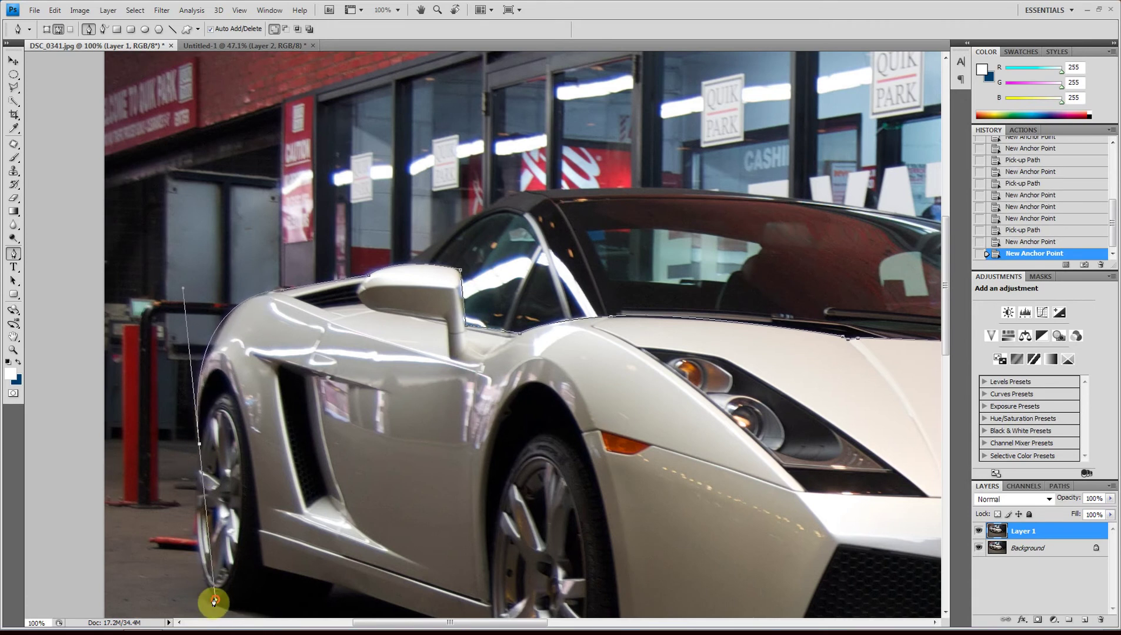
pyautogui.click(217, 371)
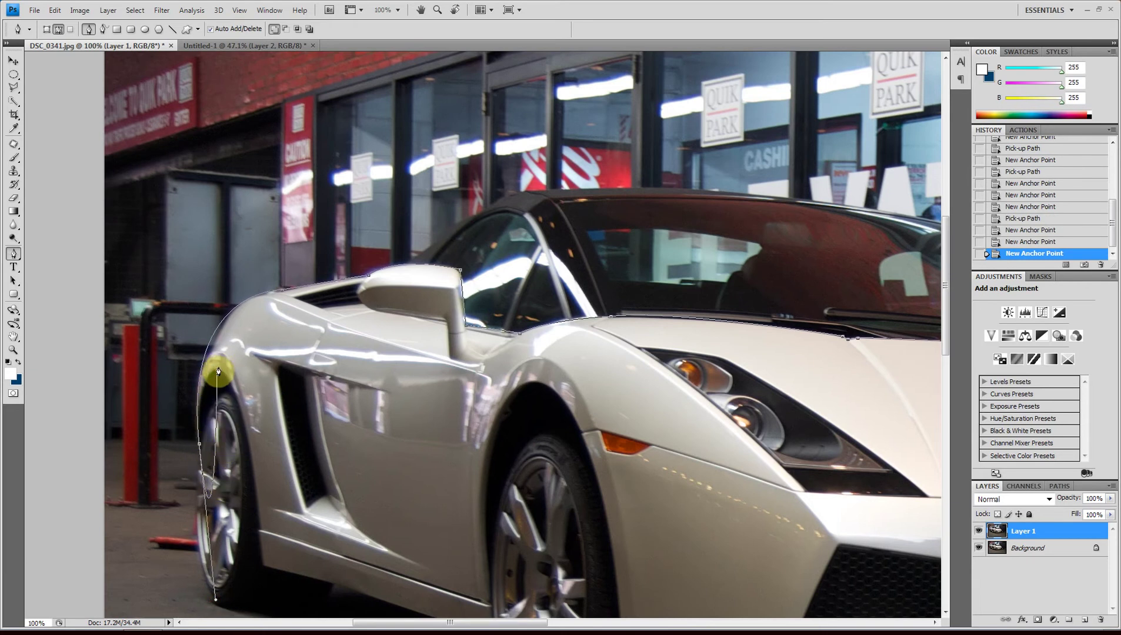
pyautogui.hotkey('ctrl', 'z')
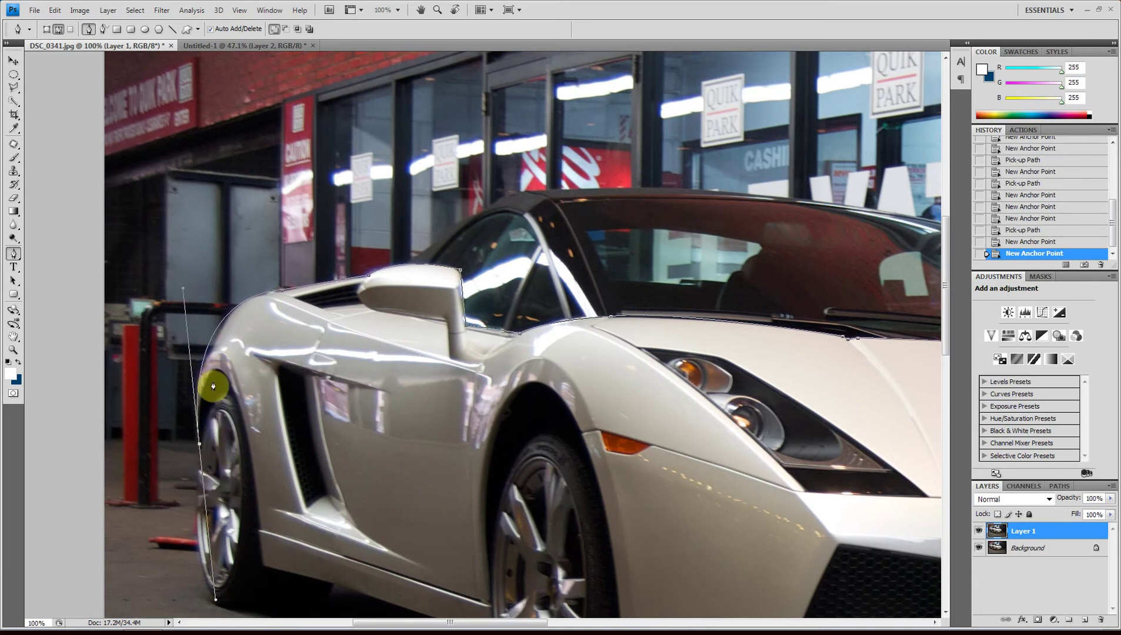
pyautogui.click(200, 447)
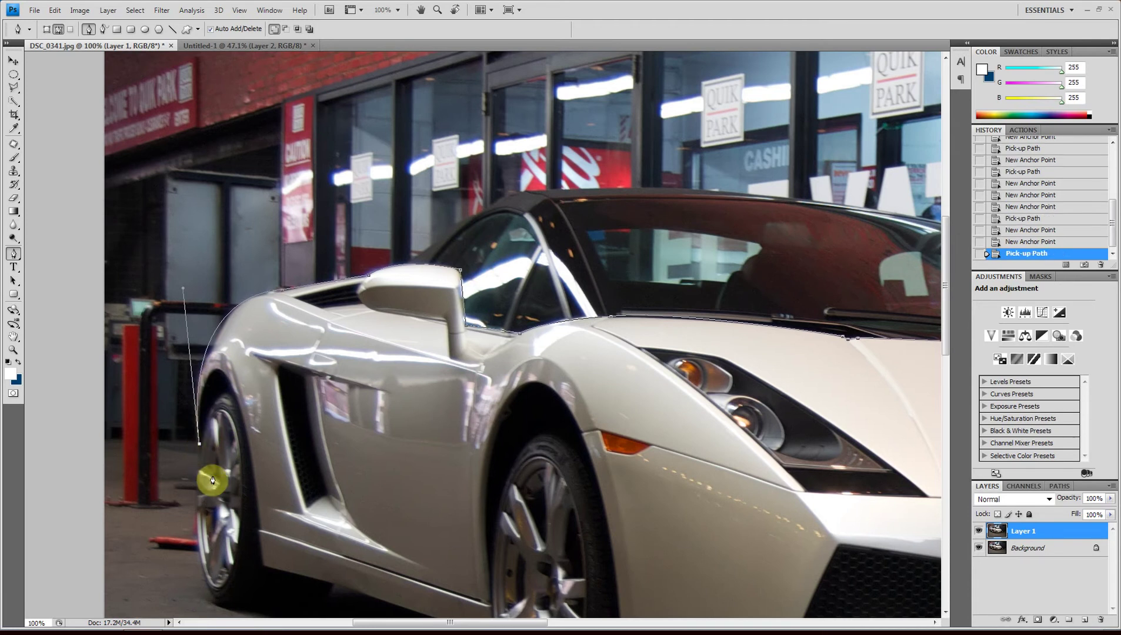
# - Trace the path over the rear wheel arch and along the side sill to the front wheel
pyautogui.click(214, 373)
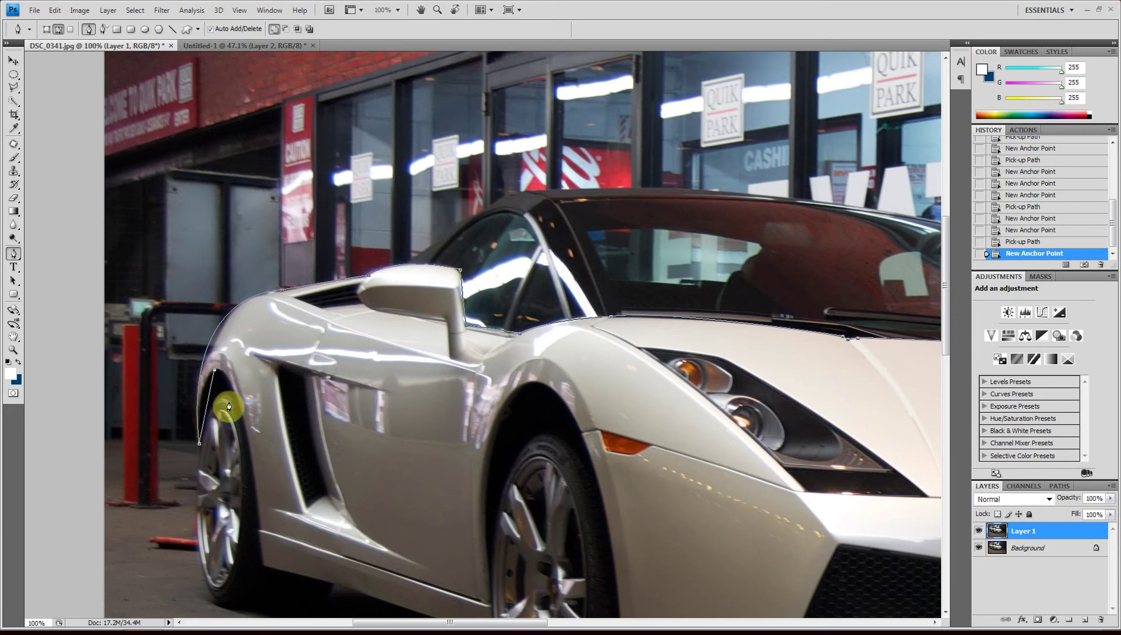
pyautogui.moveTo(262, 566); pyautogui.dragTo(276, 615)
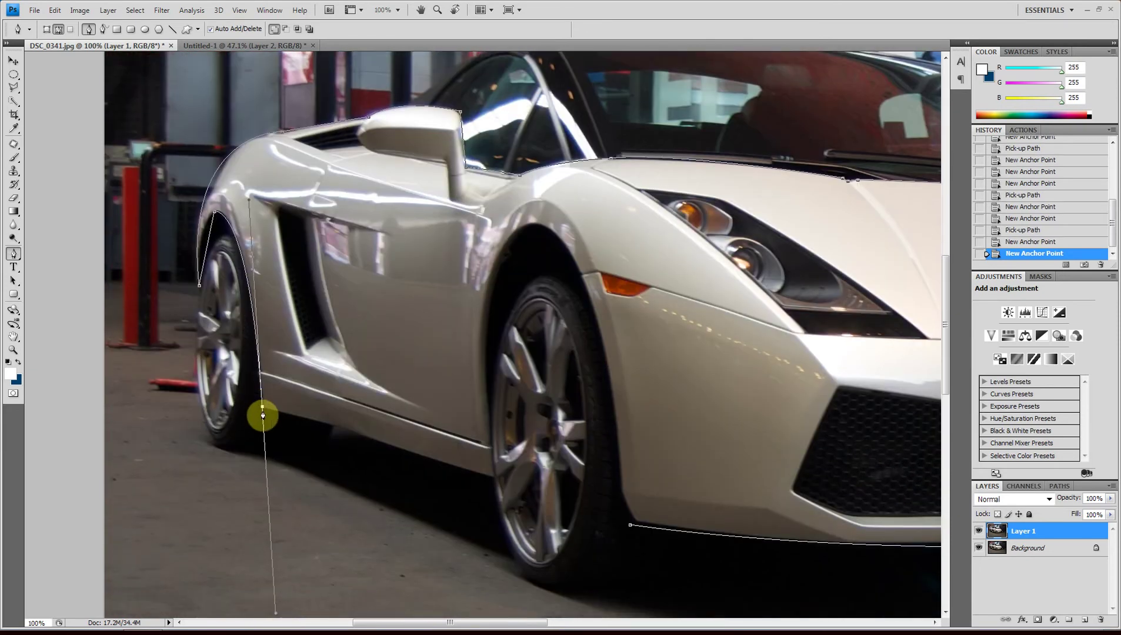
pyautogui.keyDown('alt'); pyautogui.click(262, 414); pyautogui.keyUp('alt')
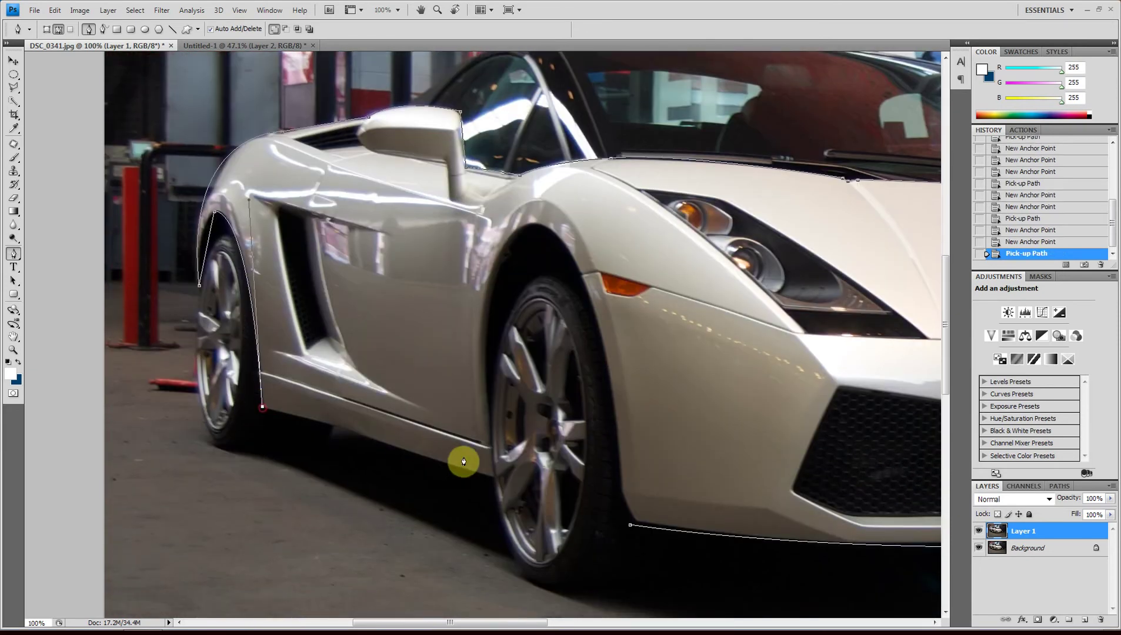
pyautogui.click(496, 479)
# - Trace the path around the front wheel arch and close it at the starting anchor on the bumper
pyautogui.moveTo(534, 225); pyautogui.dragTo(612, 210)
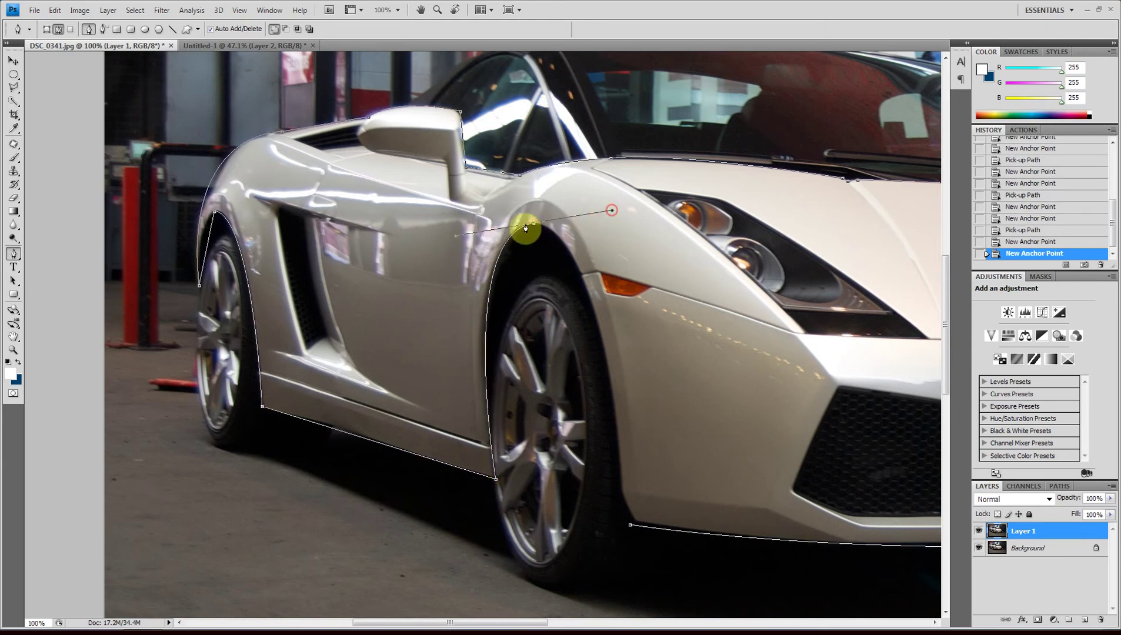
pyautogui.keyDown('alt'); pyautogui.click(533, 224); pyautogui.keyUp('alt')
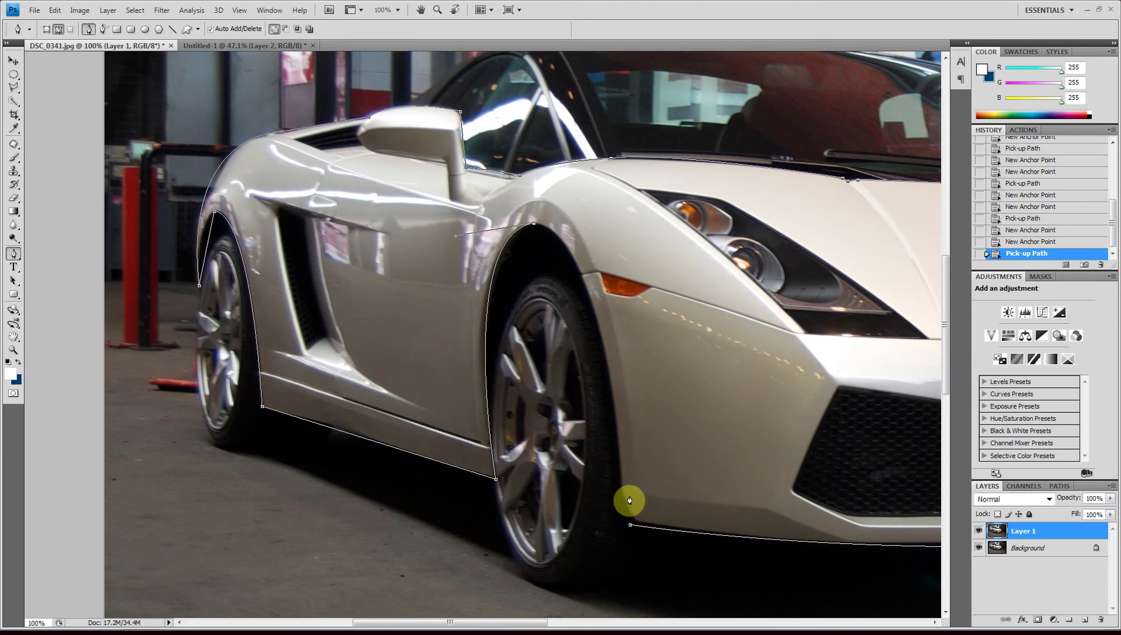
pyautogui.moveTo(623, 494); pyautogui.dragTo(639, 624)
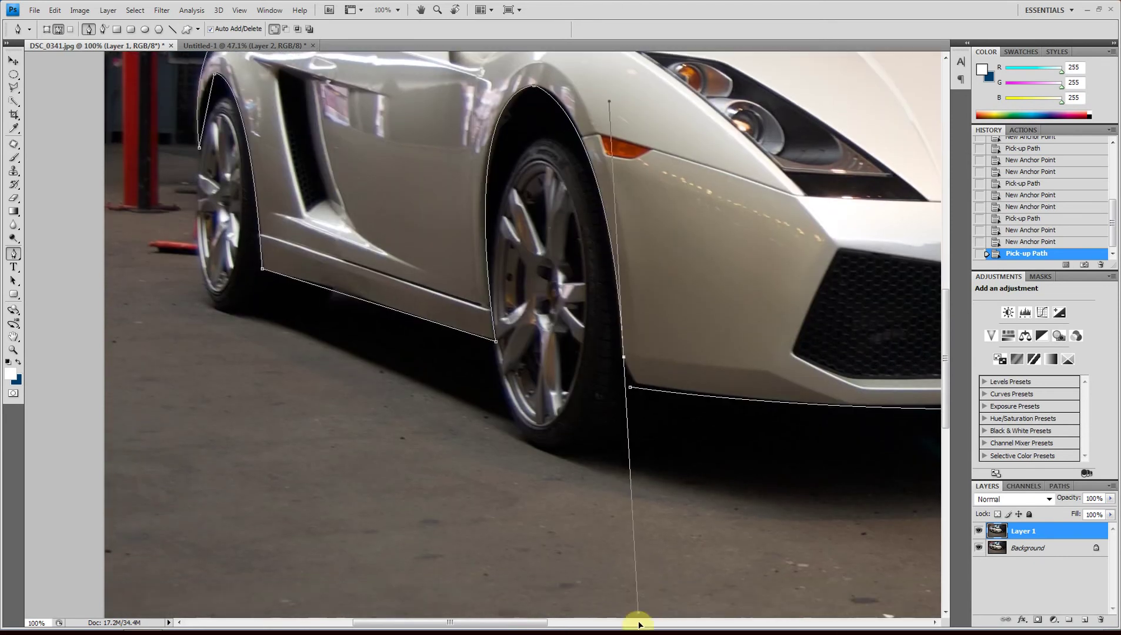
pyautogui.keyDown('alt'); pyautogui.click(624, 357); pyautogui.keyUp('alt')
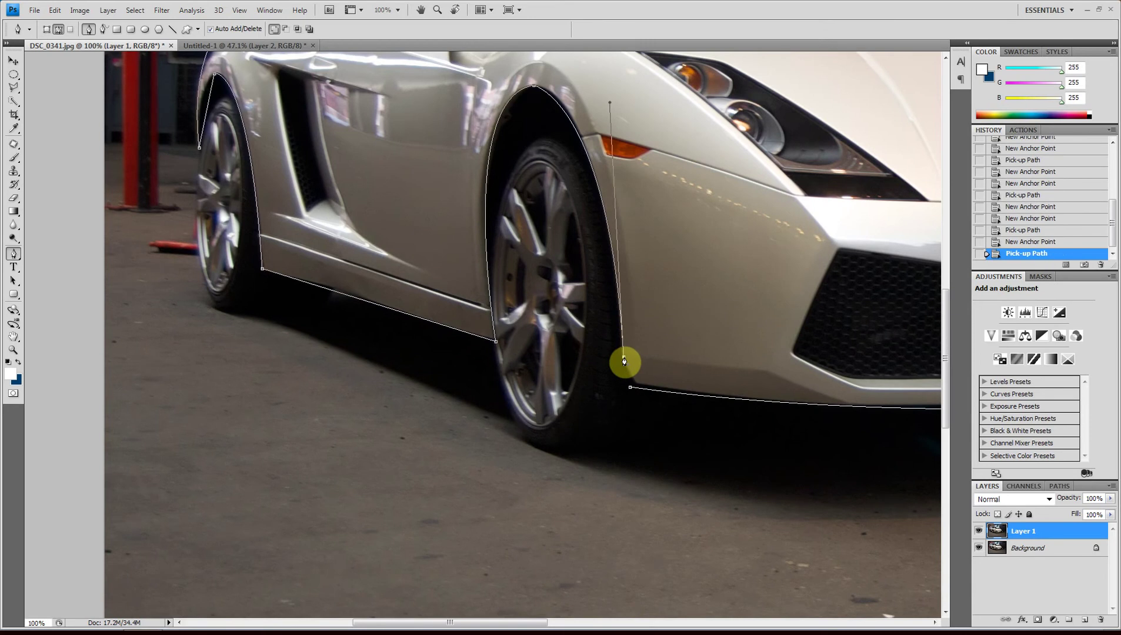
pyautogui.click(629, 390)
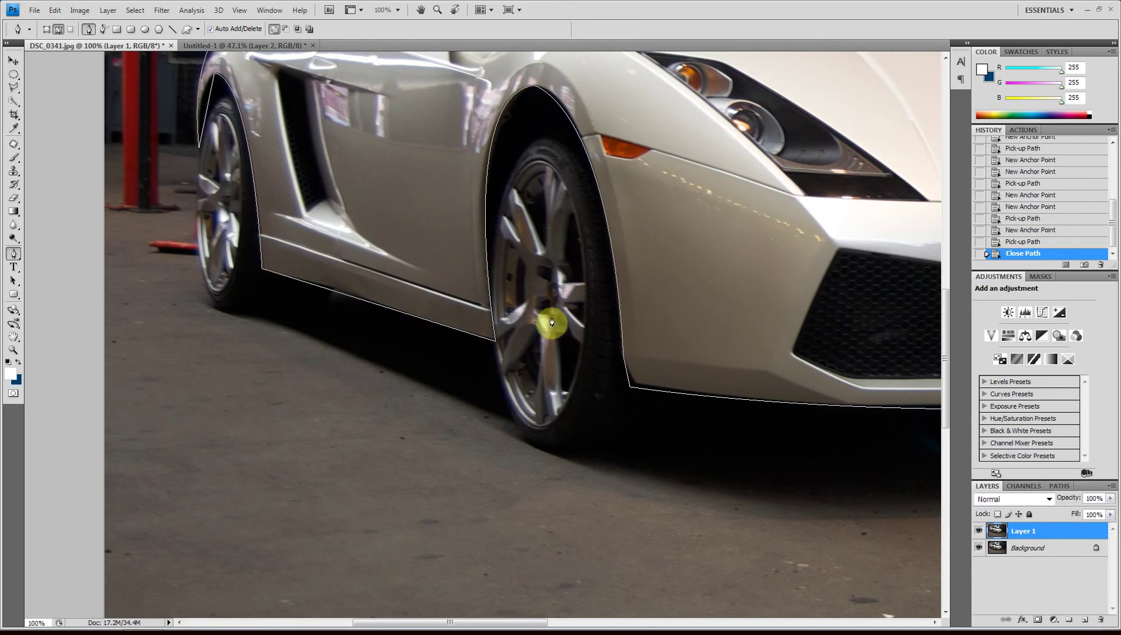
pyautogui.hotkey('ctrl', '-')
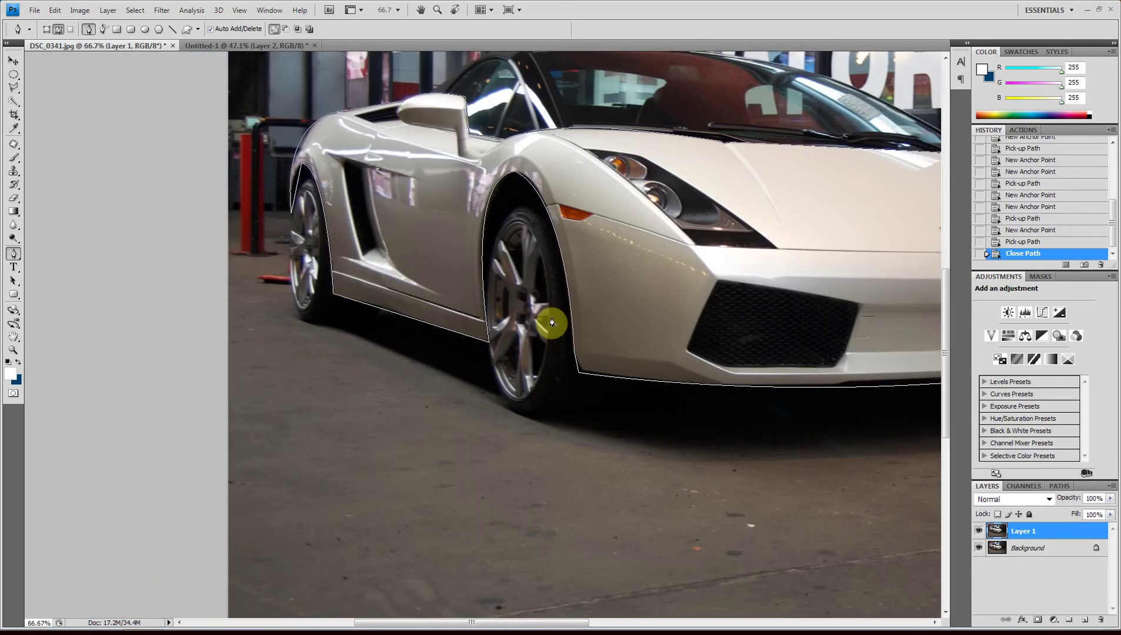
pyautogui.hotkey('ctrl', '-')
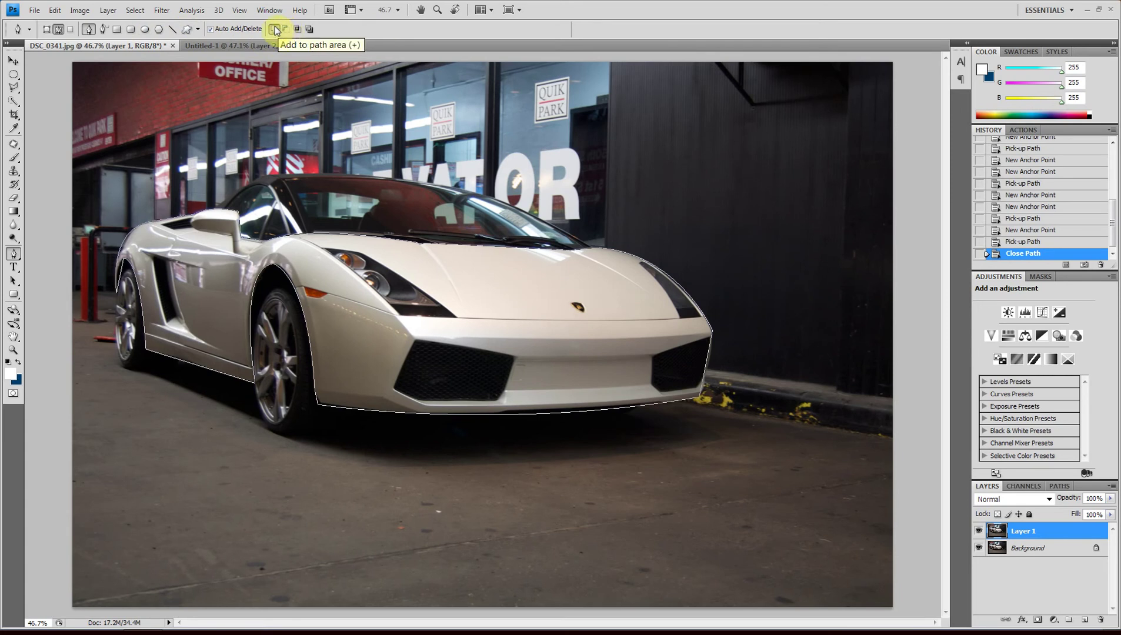
# - Set the Pen tool to subtract from the path area and trace a closed path around the near headlight
pyautogui.click(287, 31)
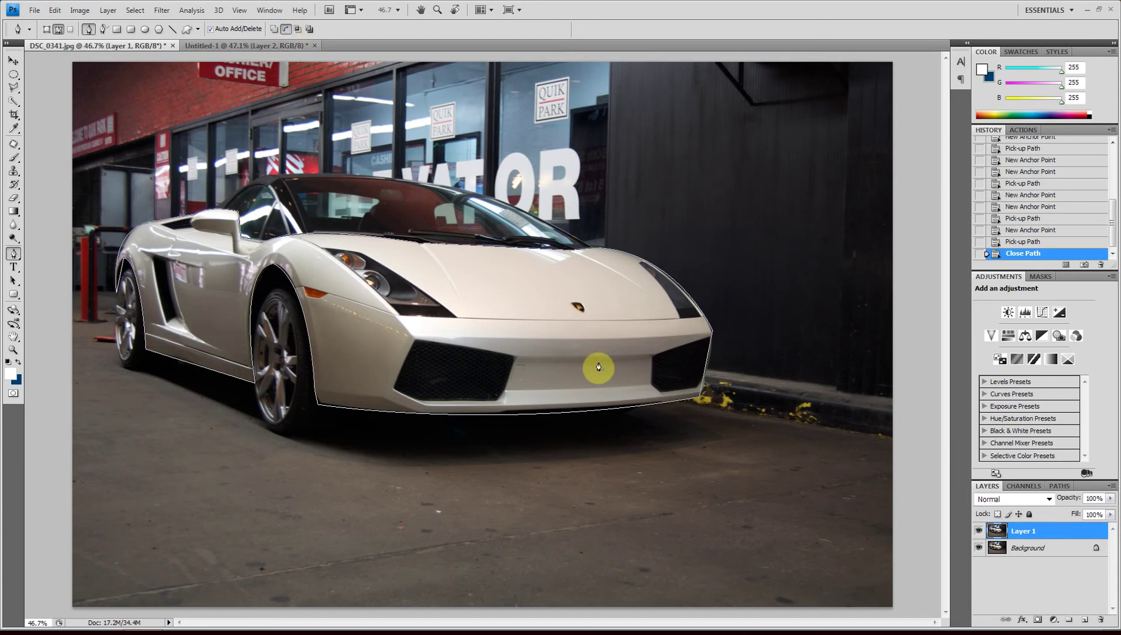
pyautogui.click(399, 316)
pyautogui.click(457, 317)
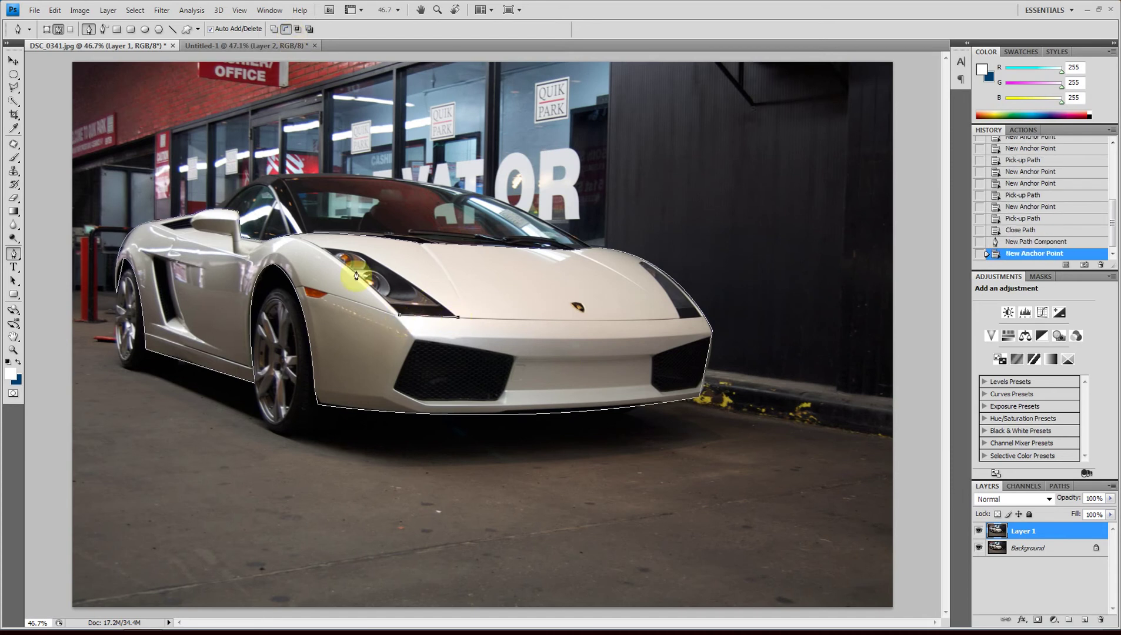
pyautogui.click(360, 252)
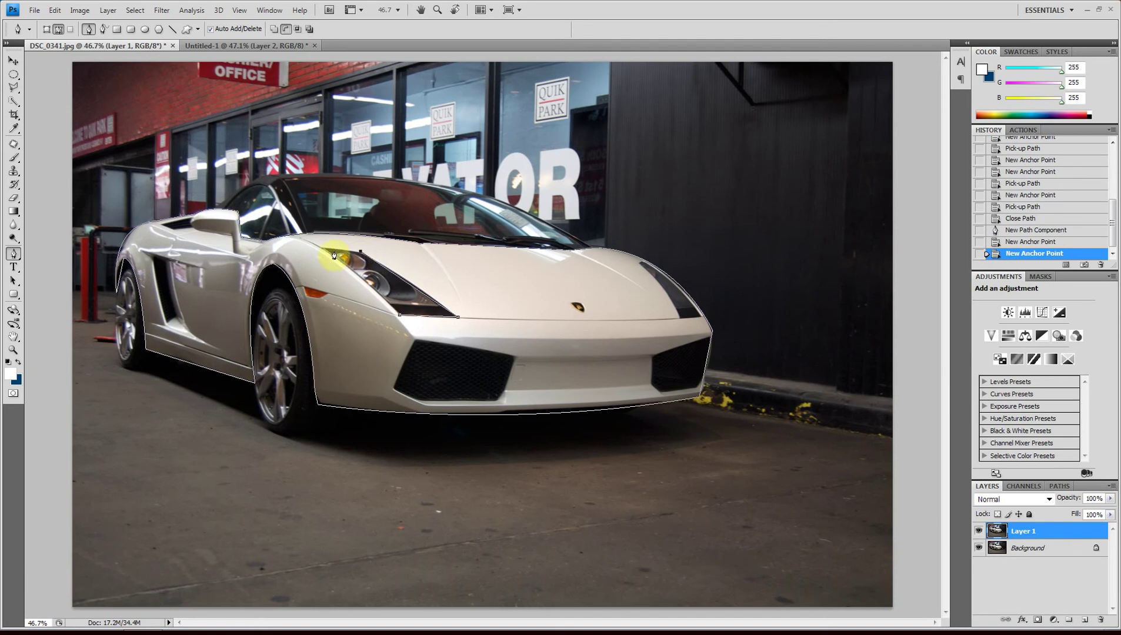
pyautogui.click(321, 248)
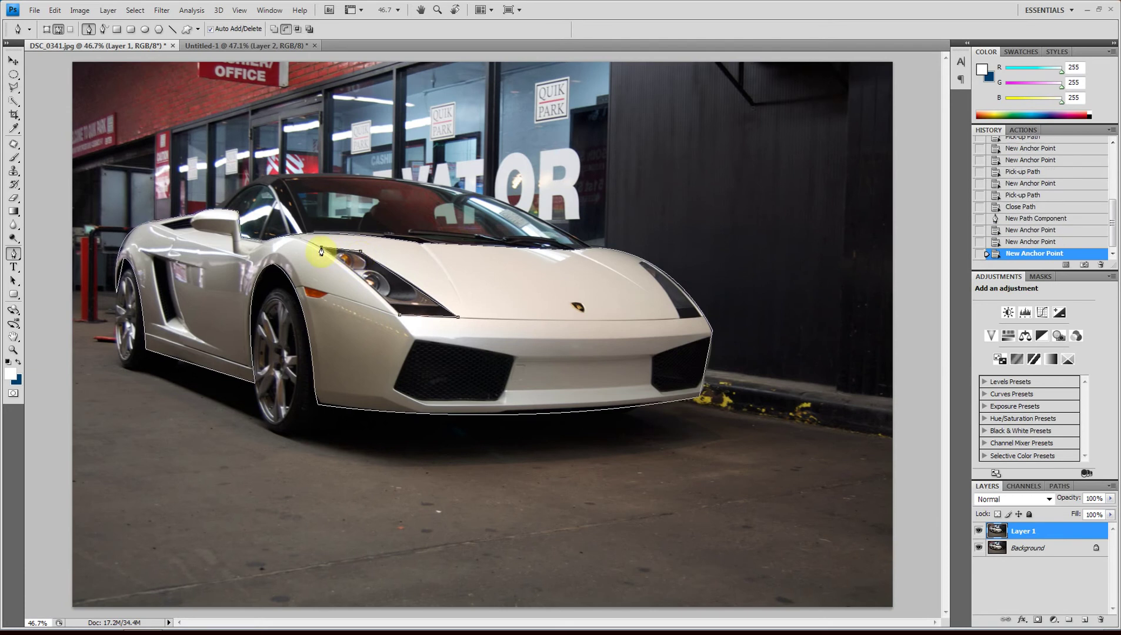
pyautogui.click(400, 321)
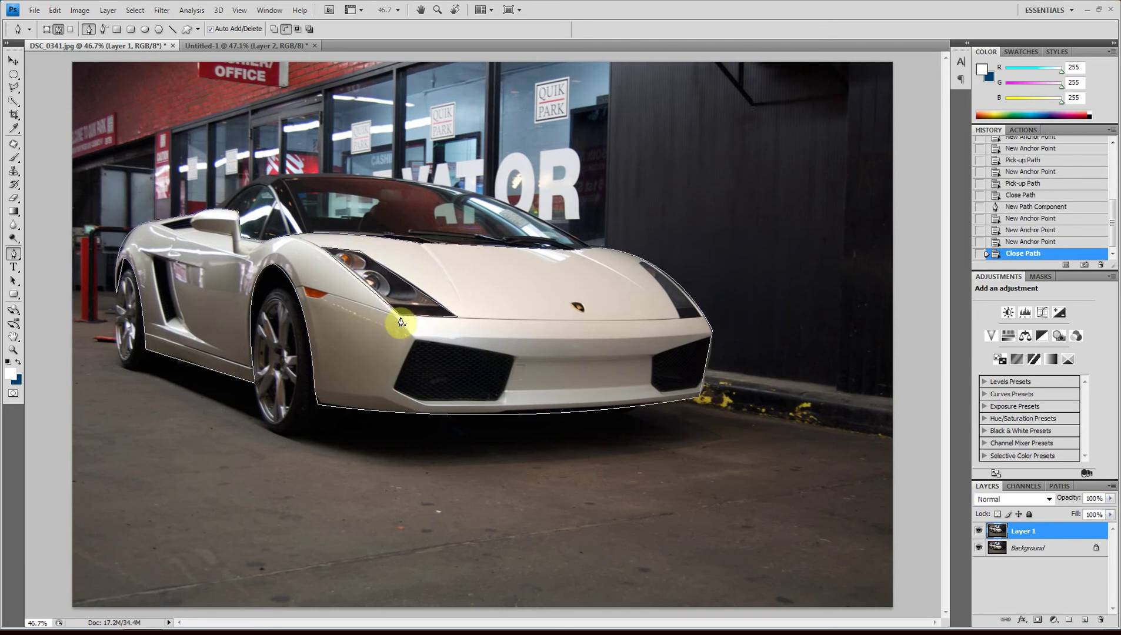
# - Trace a closed subtracting path around the badge on the car's hood
pyautogui.click(574, 305)
pyautogui.click(579, 305)
pyautogui.click(569, 310)
pyautogui.click(574, 306)
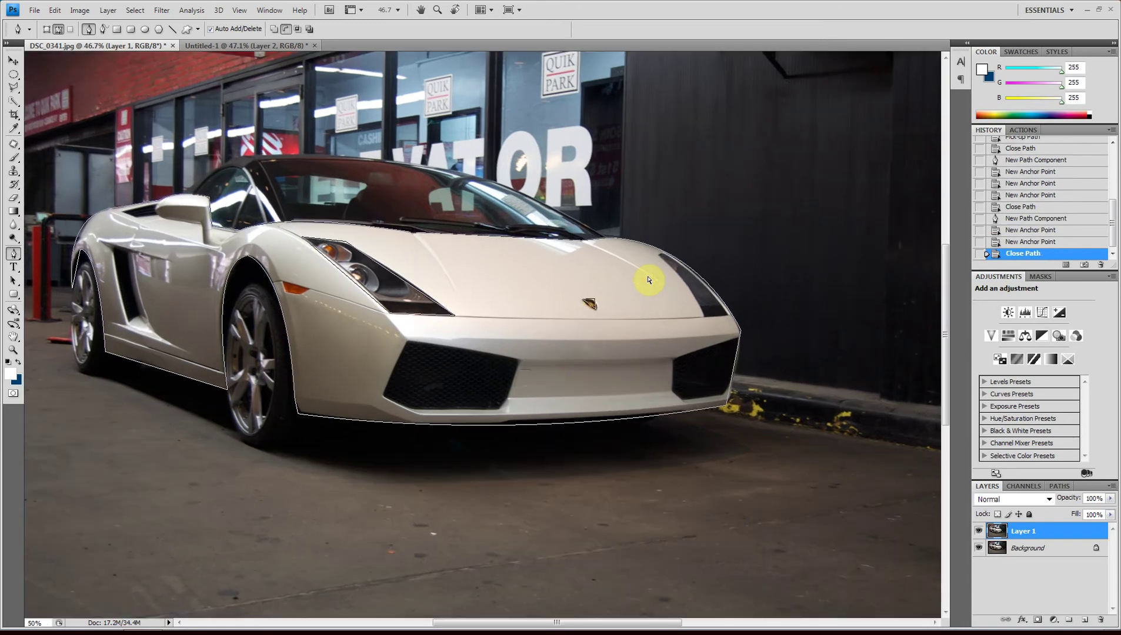
# - Trace a closed, curved subtracting path around the far headlight, removing the leading handles at its corner anchors
pyautogui.hotkey('ctrl', '1')
pyautogui.moveTo(648, 277); pyautogui.dragTo(509, 305)
pyautogui.click(575, 218)
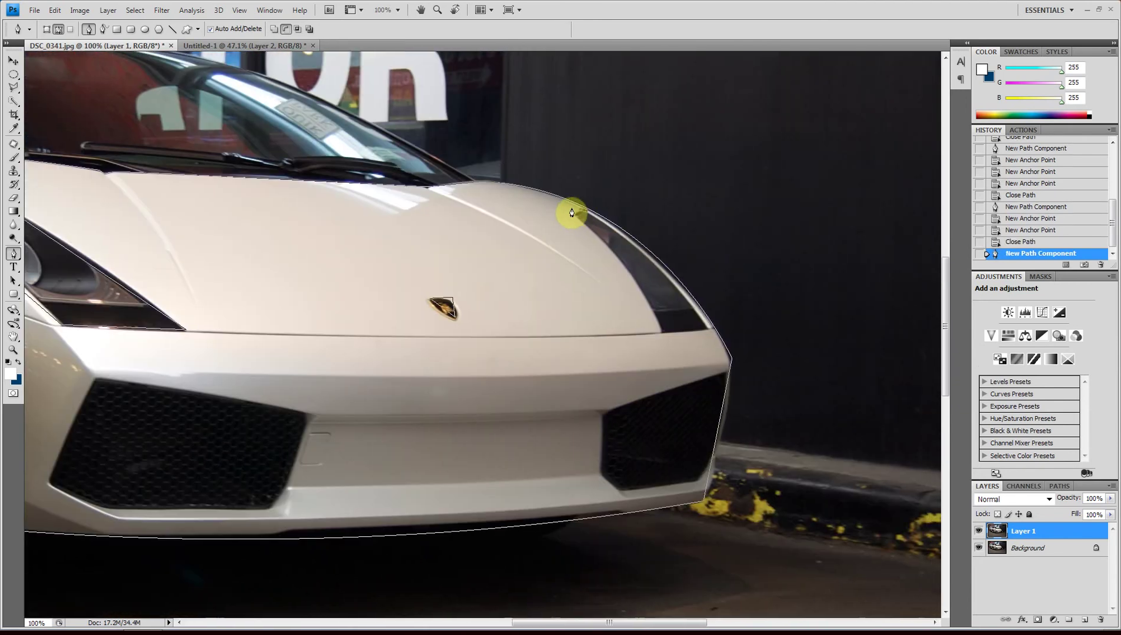
pyautogui.moveTo(662, 331); pyautogui.dragTo(677, 392)
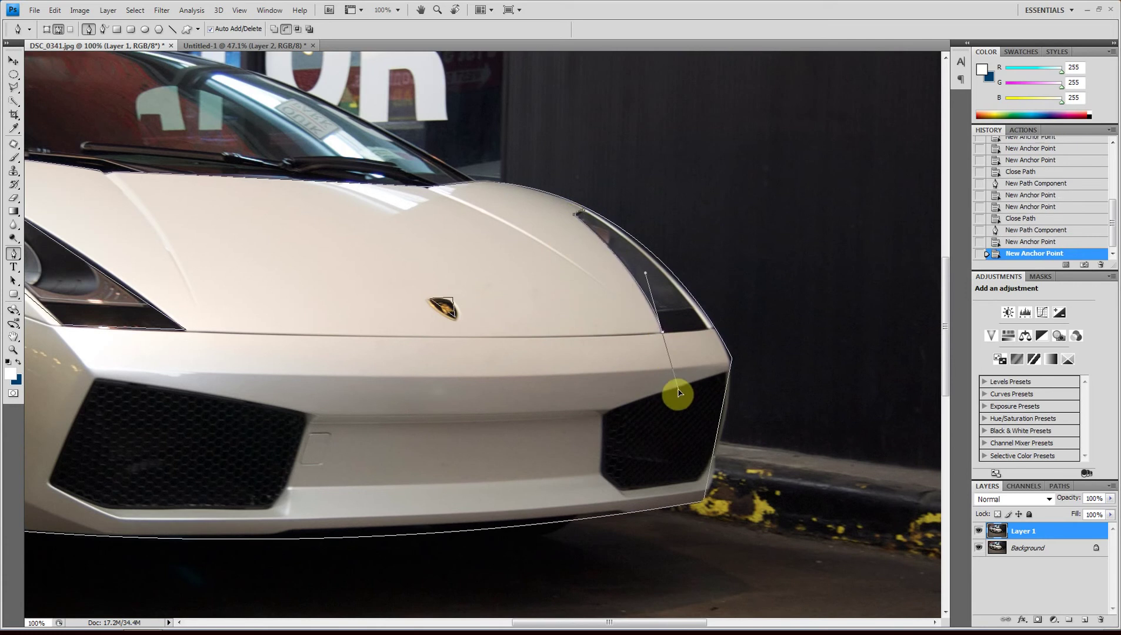
pyautogui.keyDown('alt'); pyautogui.click(663, 334); pyautogui.keyUp('alt')
pyautogui.click(709, 325)
pyautogui.moveTo(586, 218); pyautogui.dragTo(554, 208)
pyautogui.keyDown('alt'); pyautogui.click(585, 215); pyautogui.keyUp('alt')
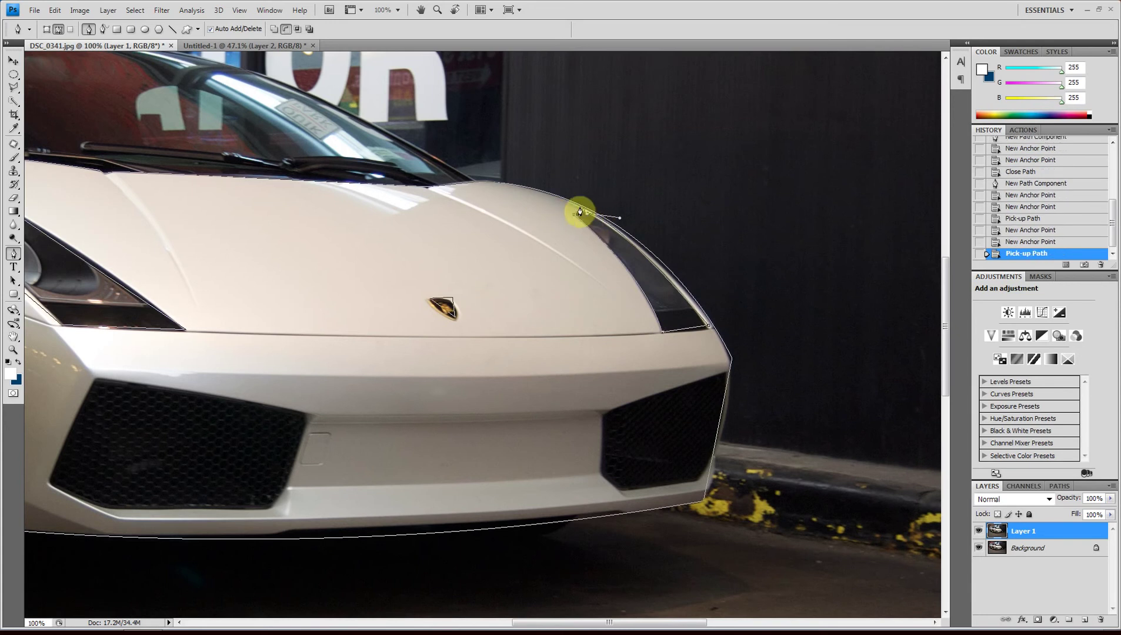
pyautogui.click(617, 244)
# - Trace a closed subtracting path around the orange side marker ahead of the front wheel
pyautogui.moveTo(352, 395); pyautogui.dragTo(594, 269)
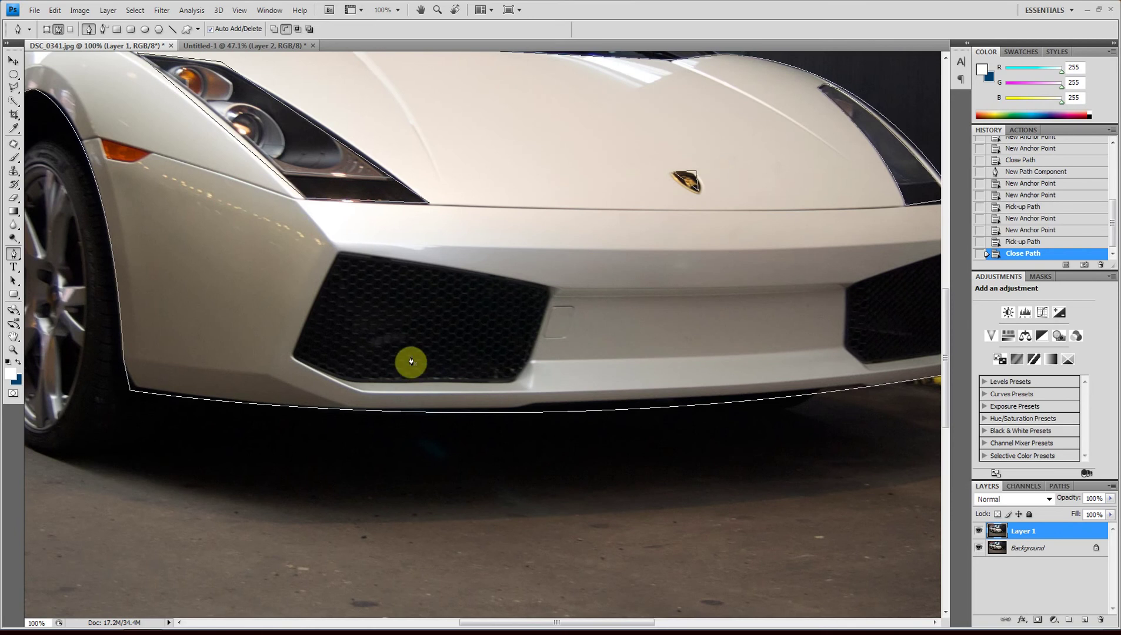
pyautogui.moveTo(767, 317); pyautogui.dragTo(744, 322)
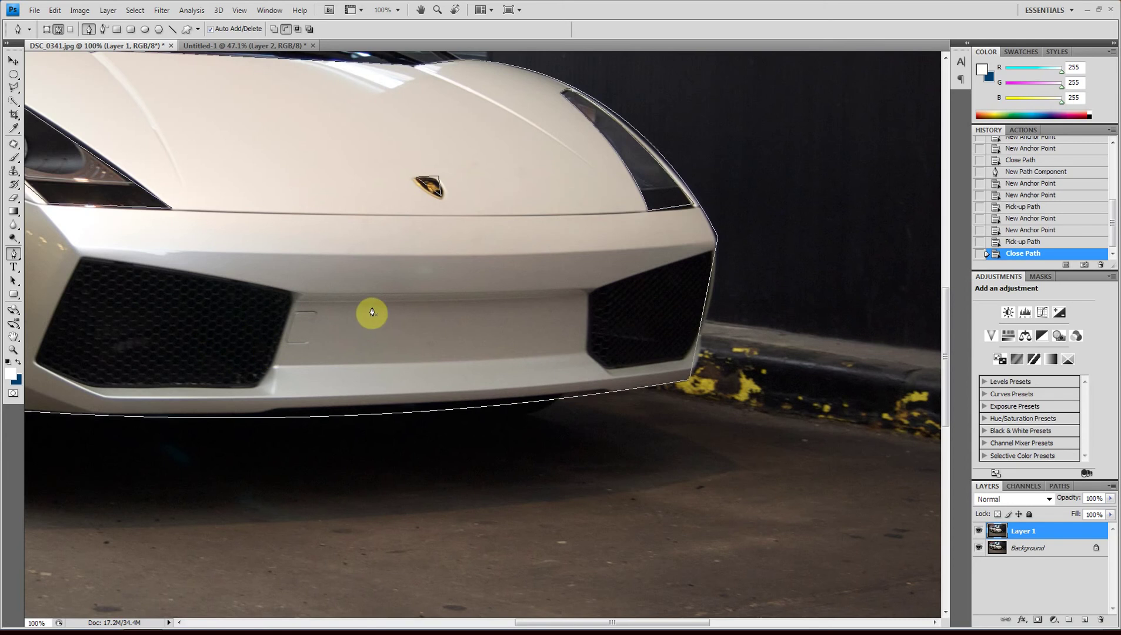
pyautogui.hotkey('ctrl', '-')
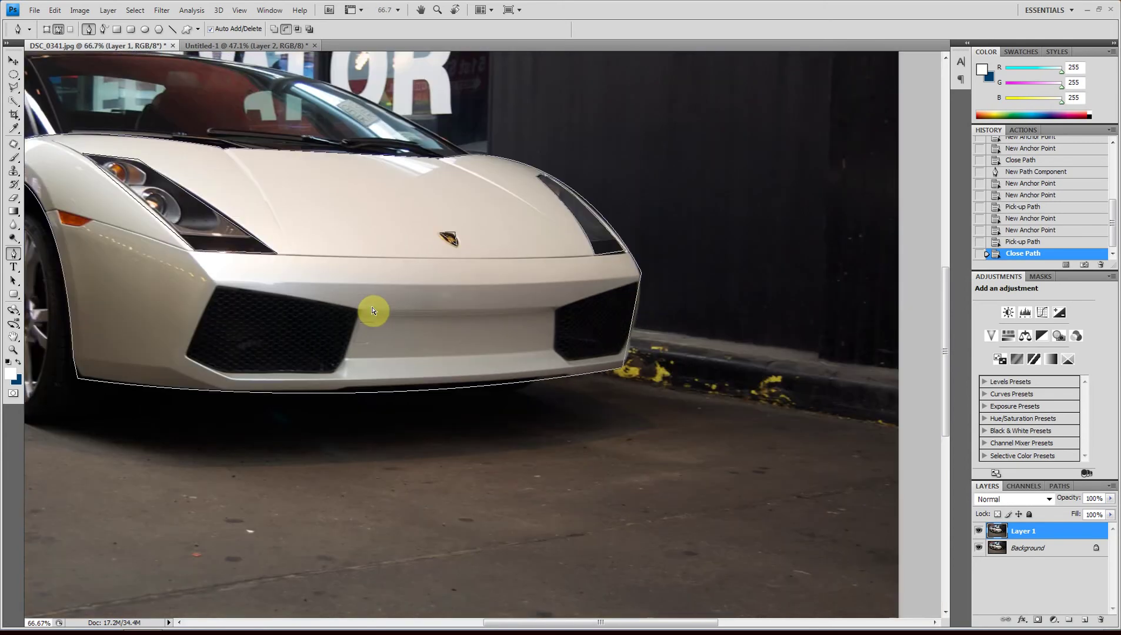
pyautogui.hotkey('ctrl', '0')
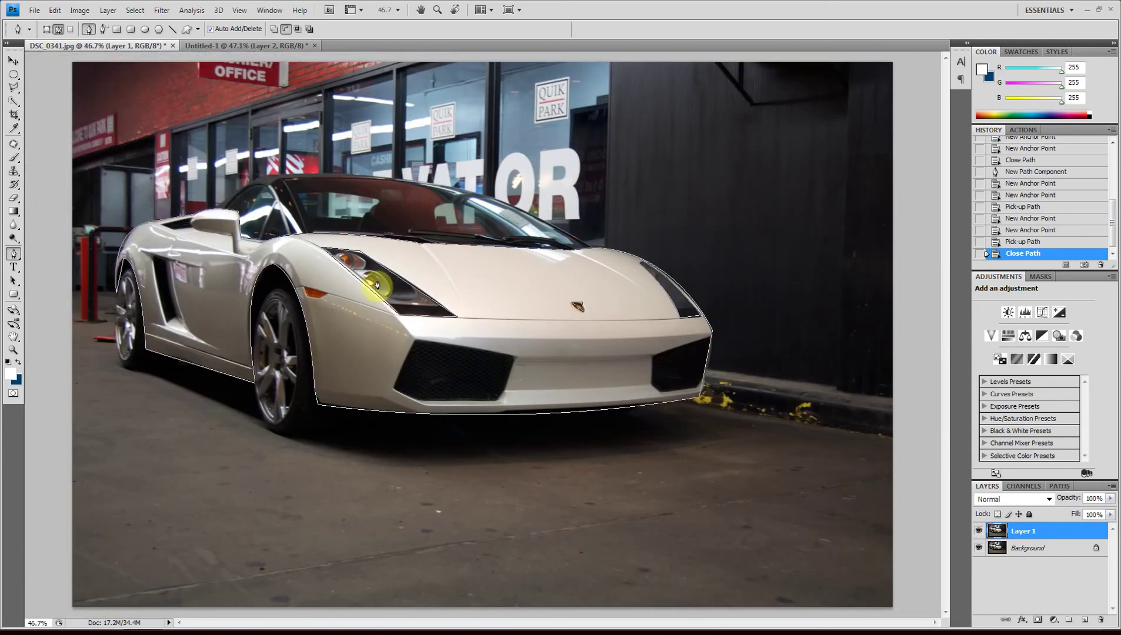
pyautogui.click(312, 306)
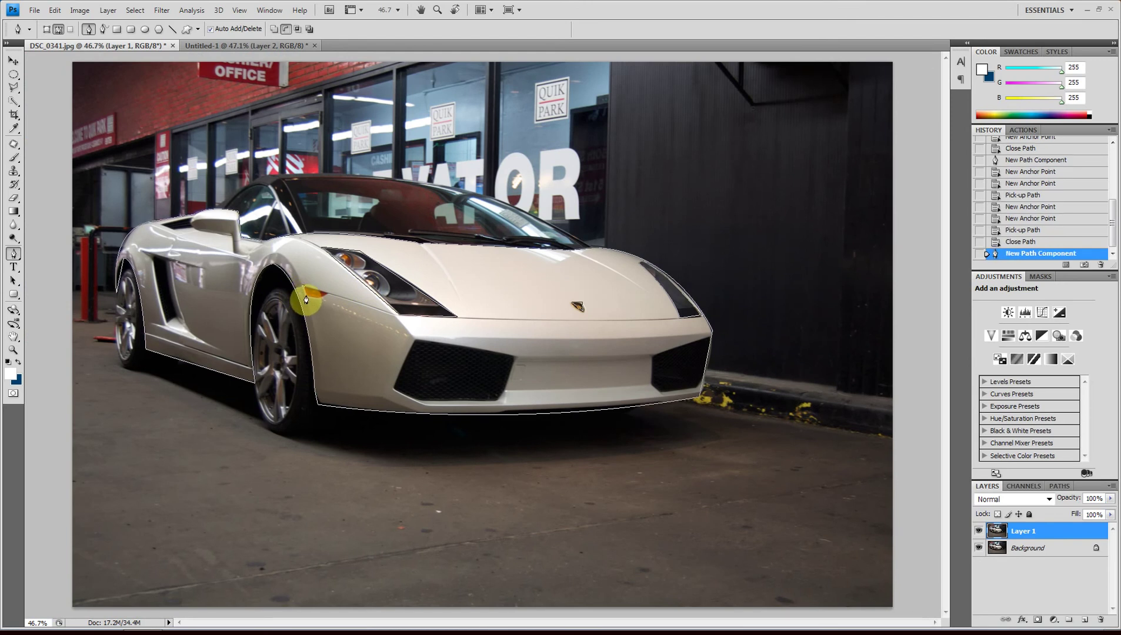
pyautogui.click(306, 300)
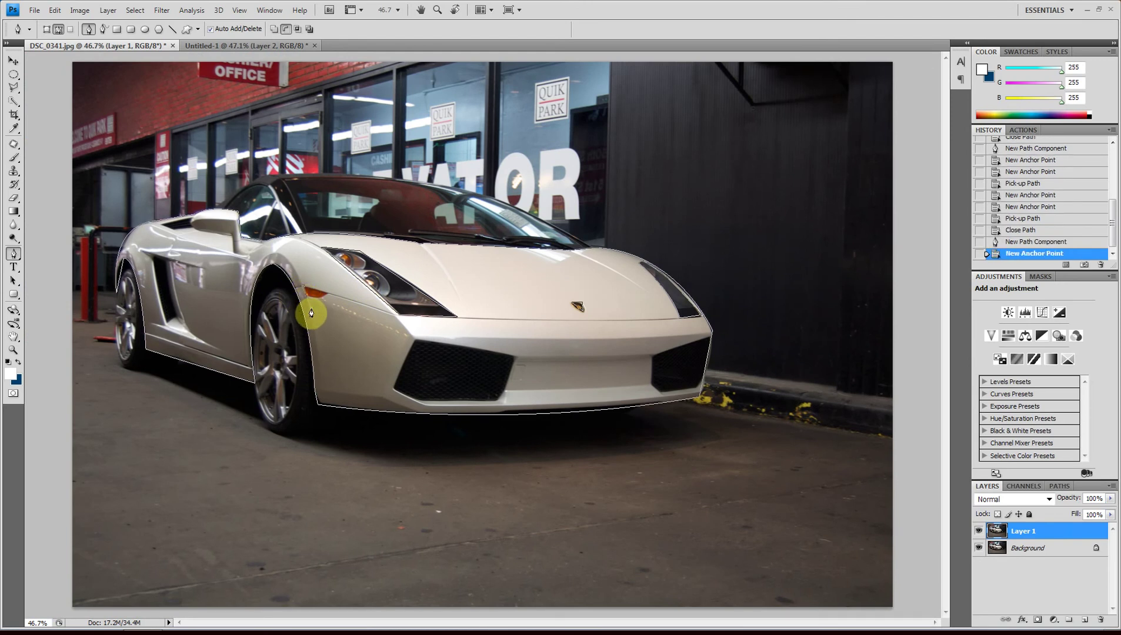
pyautogui.click(311, 313)
pyautogui.click(330, 294)
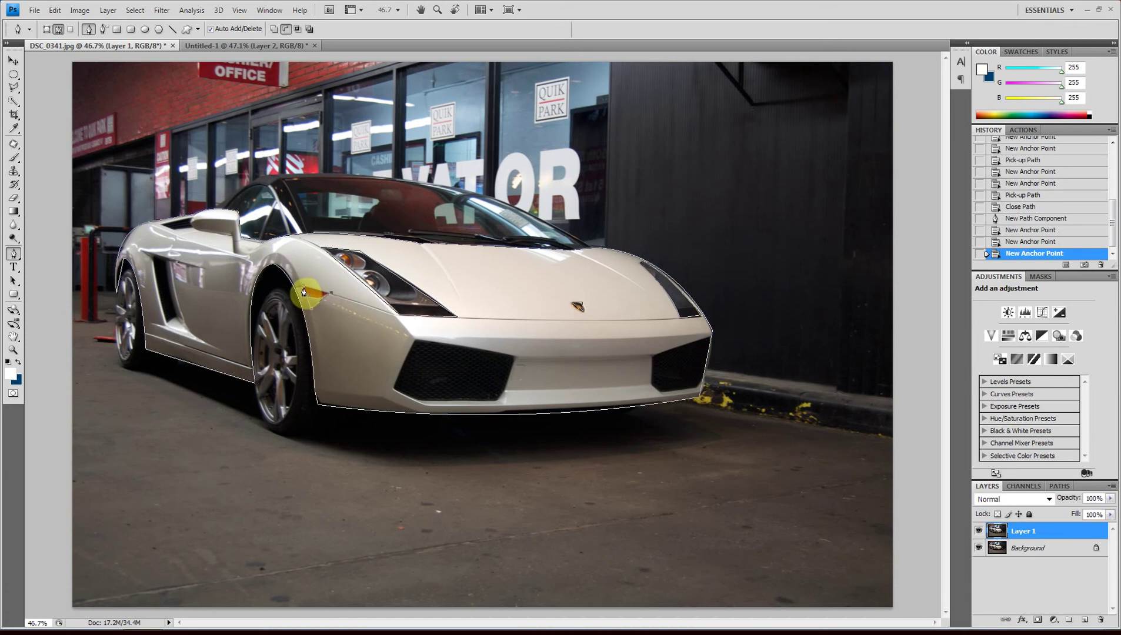
pyautogui.click(303, 293)
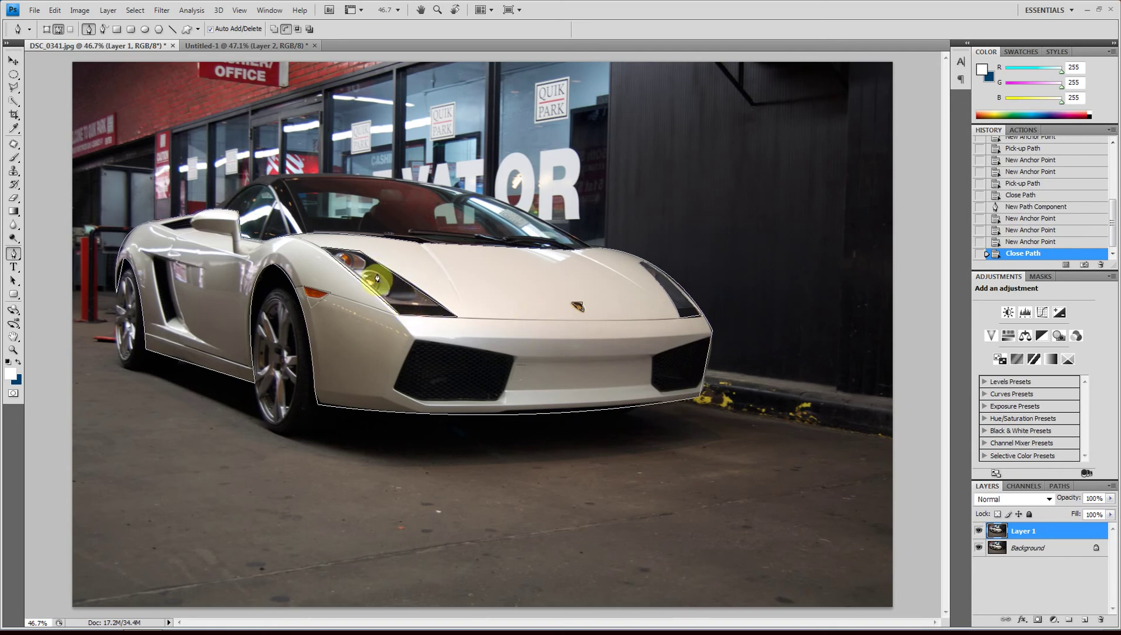
# - Convert the finished car path into a new anti-aliased selection
pyautogui.rightClick(513, 288)
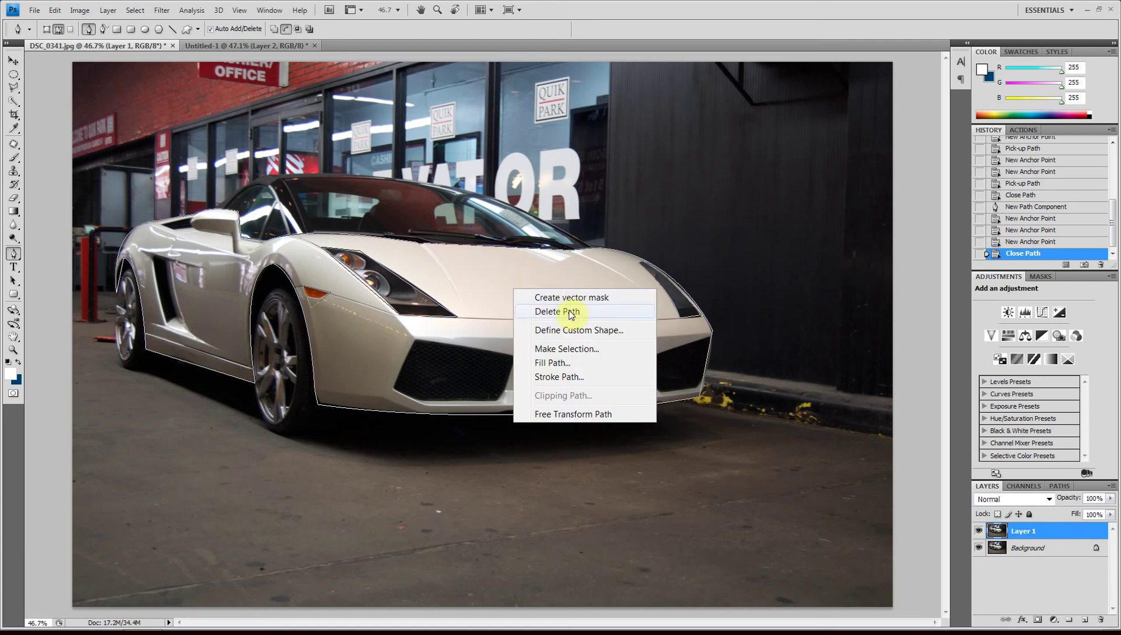
pyautogui.click(576, 350)
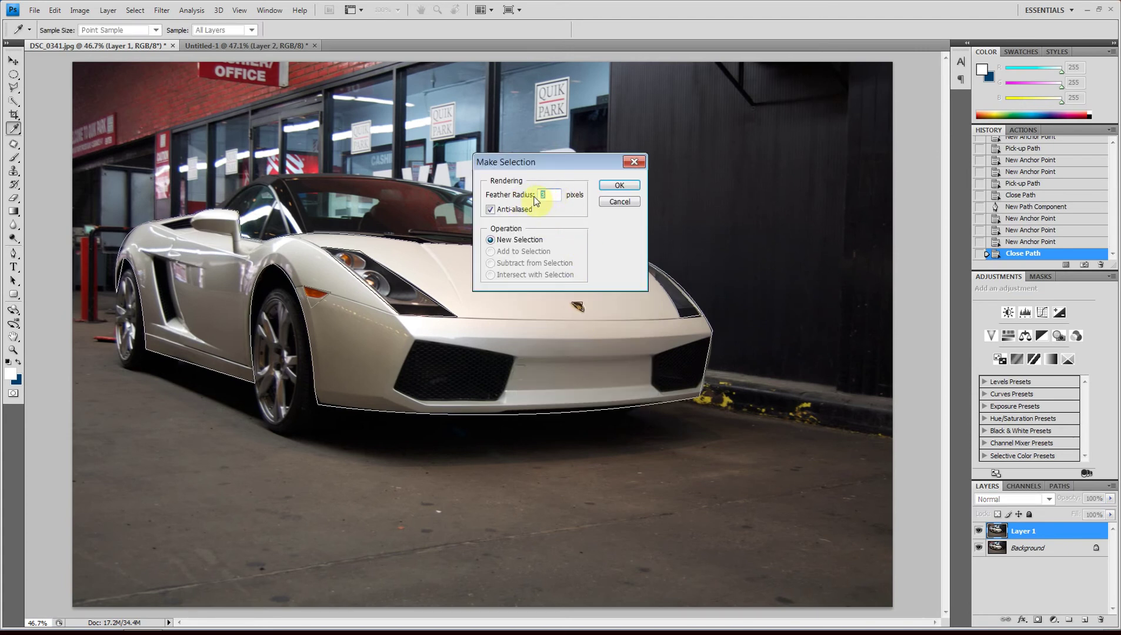
pyautogui.click(620, 186)
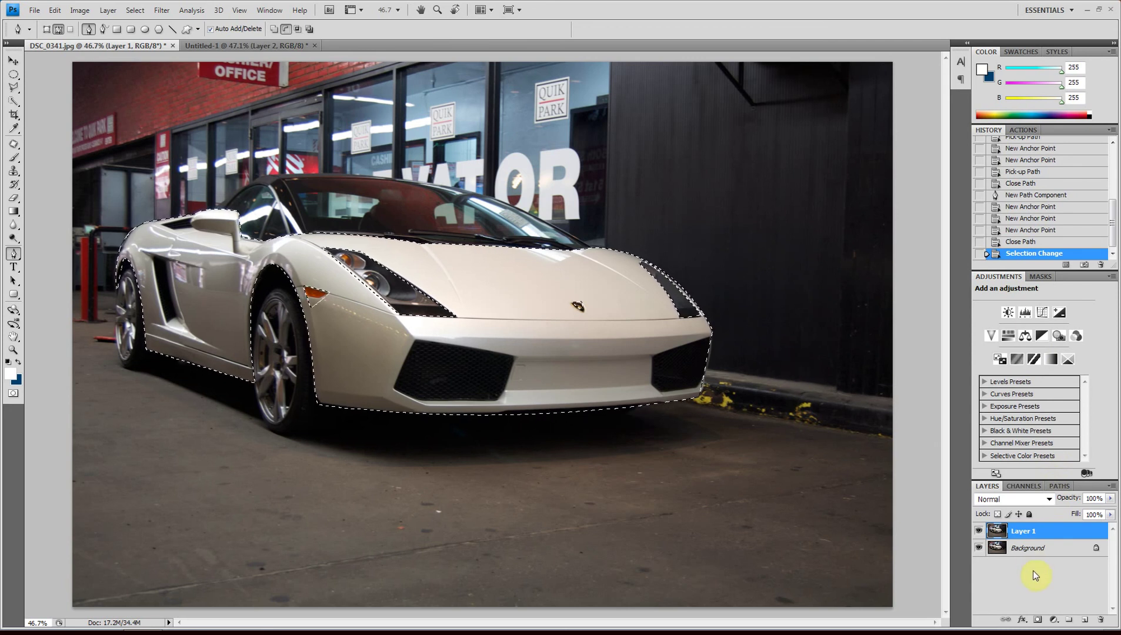
# - Add a Hue/Saturation adjustment layer masked to the car body selection, keeping Normal mode and 100% opacity
pyautogui.click(1054, 621)
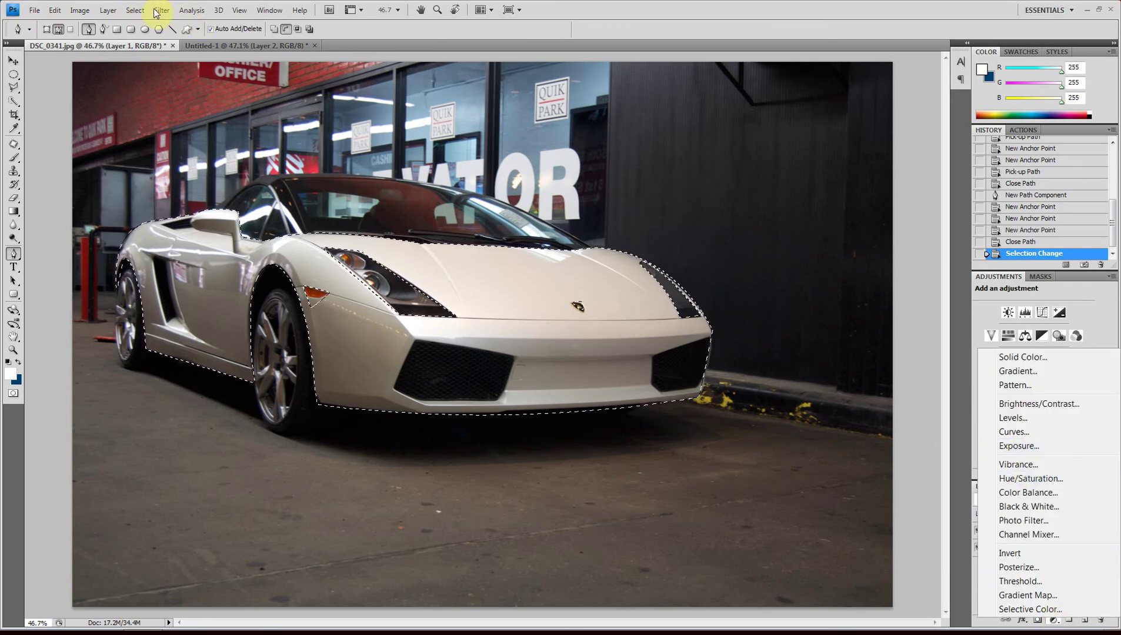
pyautogui.click(85, 10)
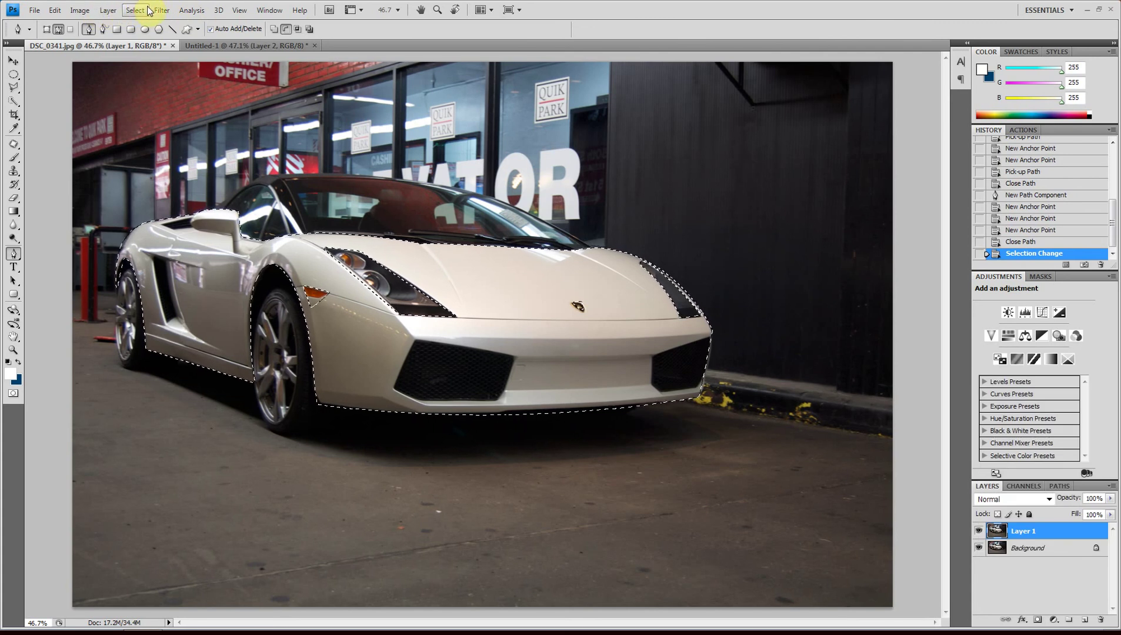
pyautogui.click(109, 10)
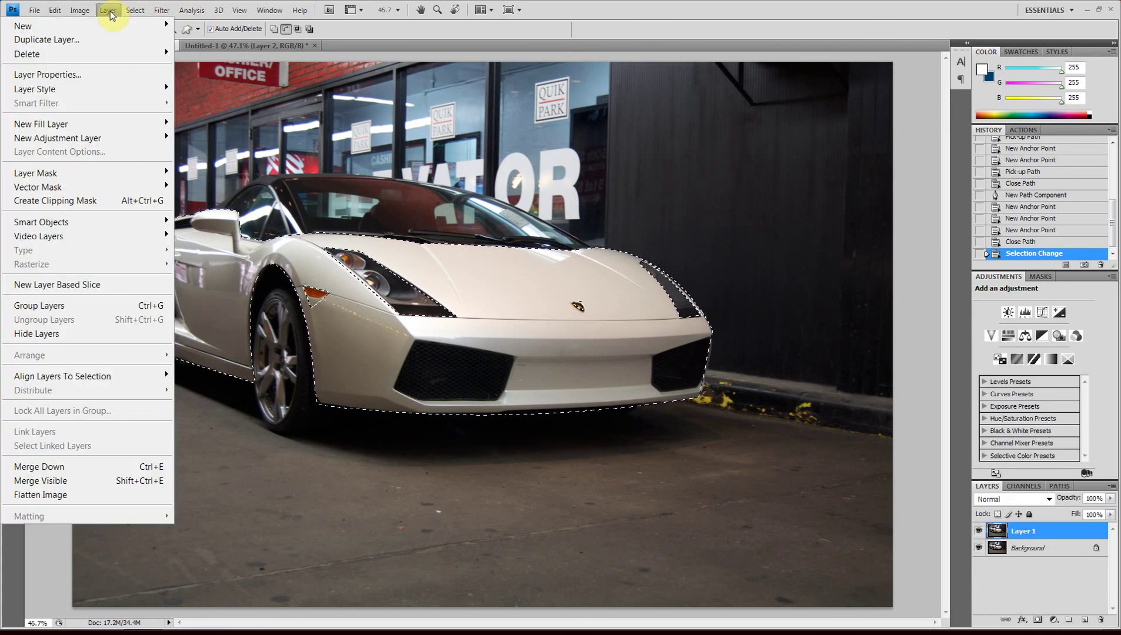
pyautogui.moveTo(138, 138)
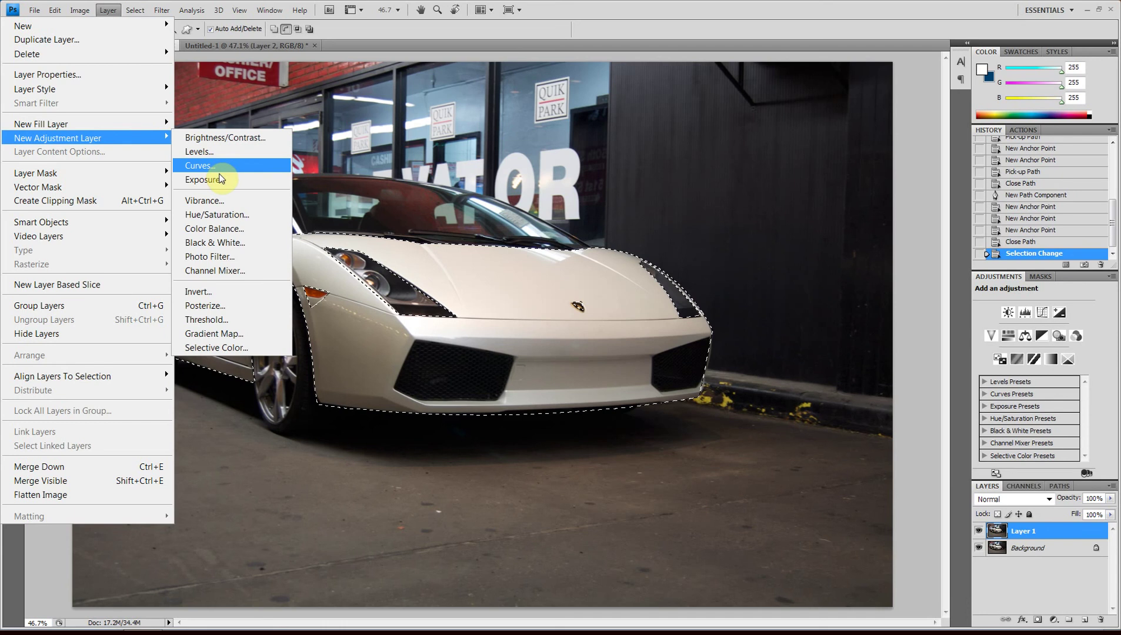
pyautogui.click(237, 218)
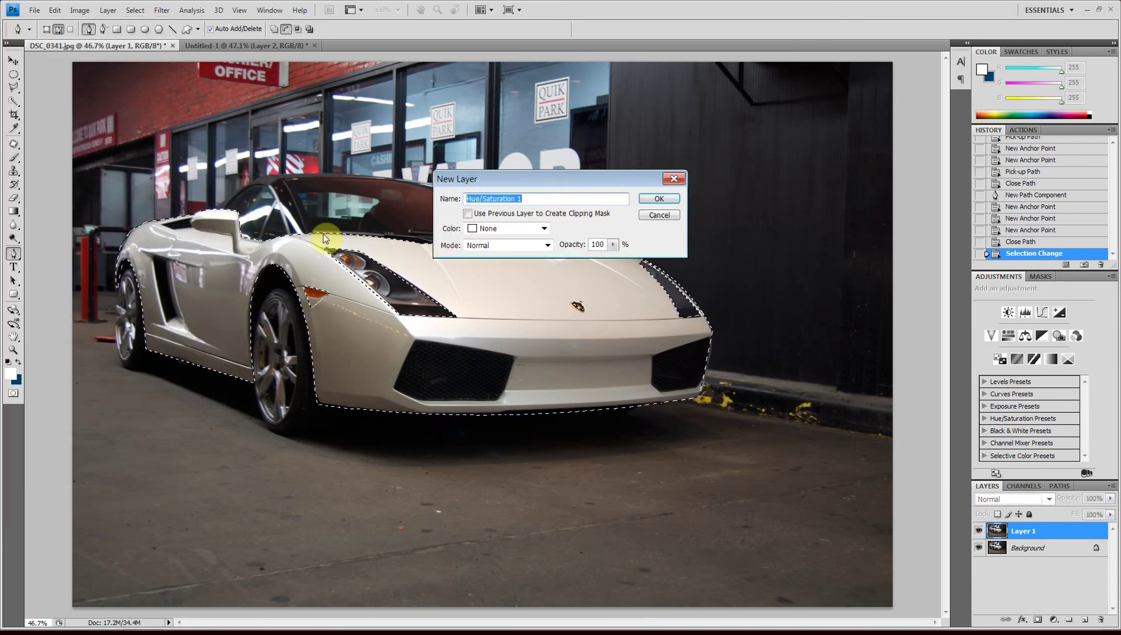
pyautogui.click(656, 201)
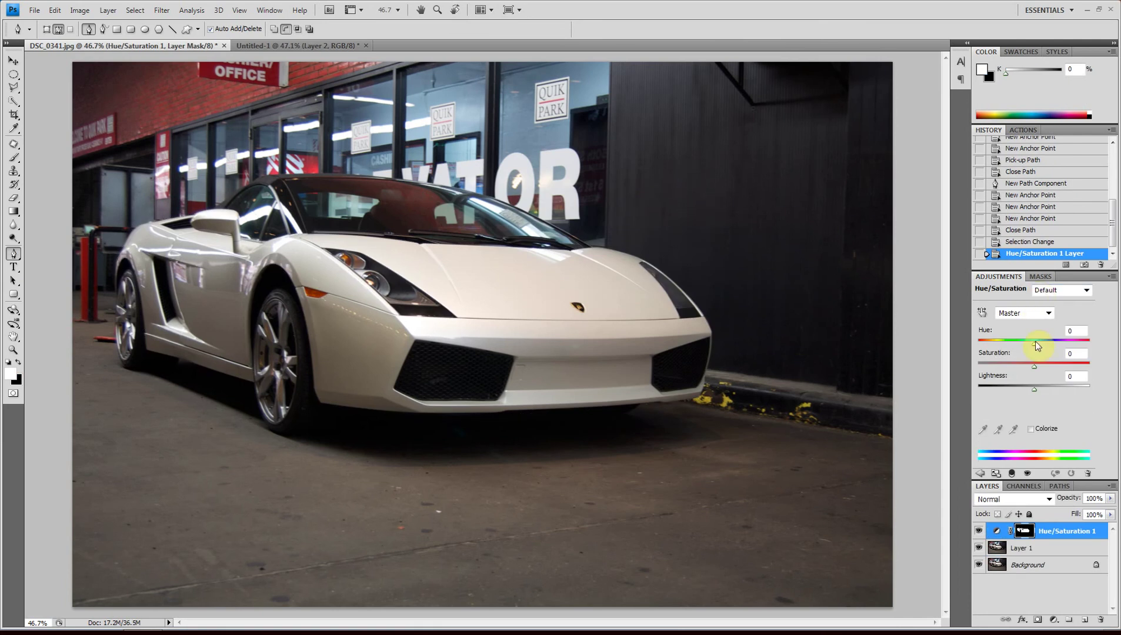
# - Try hue shifts of +41, +12 and -4 on the car body's Hue/Saturation adjustment
pyautogui.moveTo(1035, 342)
pyautogui.mouseDown()
pyautogui.moveTo(1048, 346)
pyautogui.moveTo(1024, 344)
pyautogui.moveTo(1057, 343)
pyautogui.mouseUp()
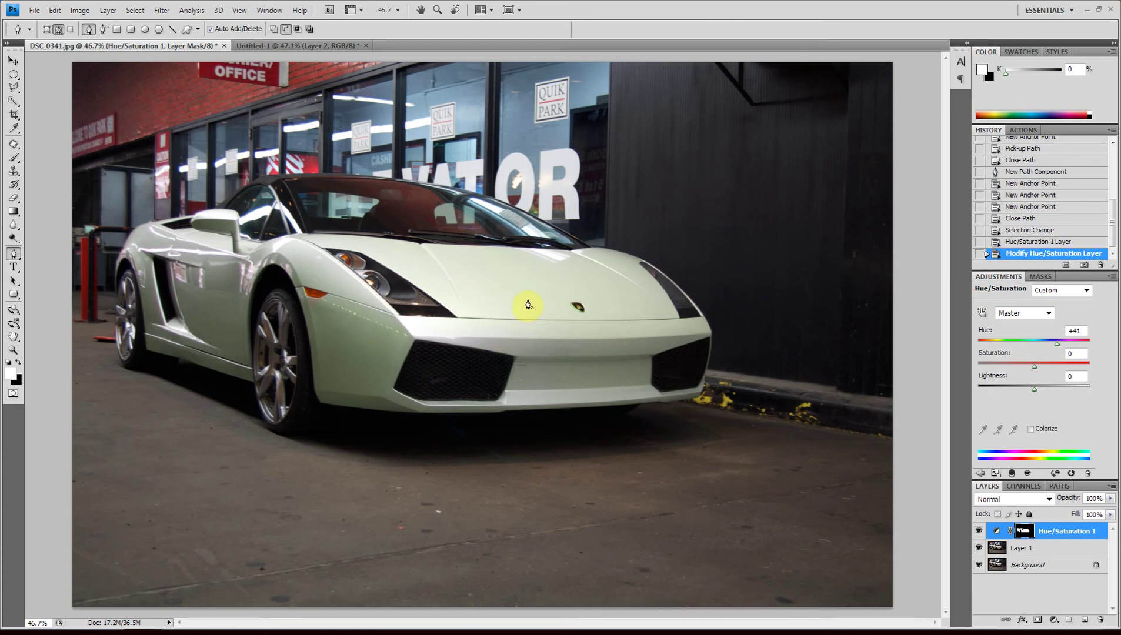
pyautogui.moveTo(1057, 343)
pyautogui.mouseDown()
pyautogui.moveTo(1030, 344)
pyautogui.moveTo(1041, 345)
pyautogui.mouseUp()
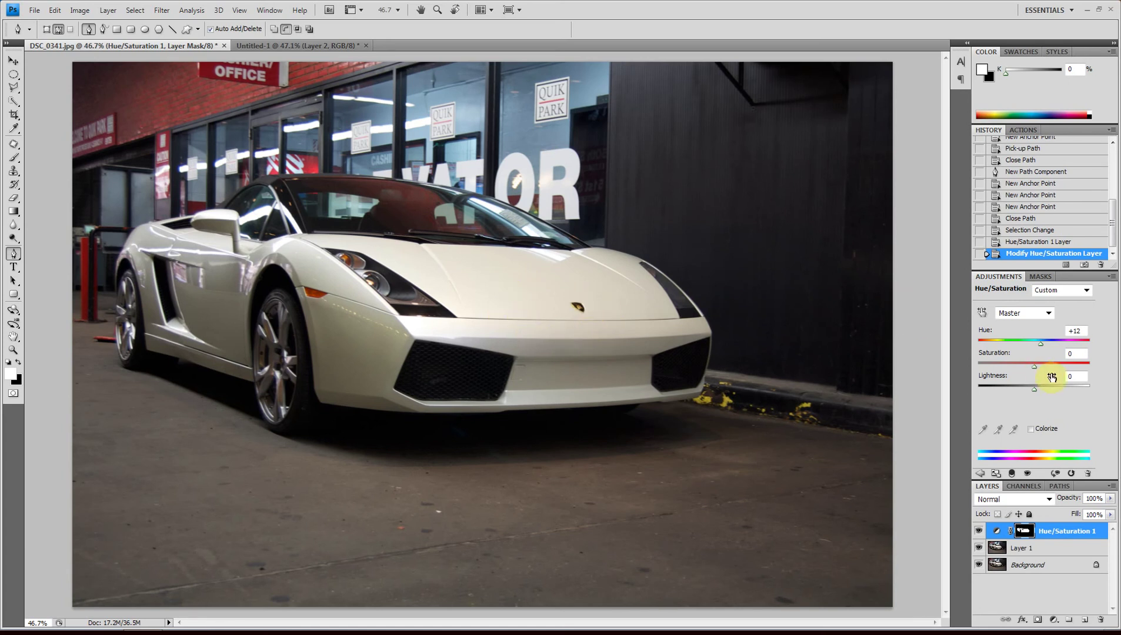
pyautogui.moveTo(1042, 348)
pyautogui.mouseDown()
pyautogui.moveTo(1008, 346)
pyautogui.moveTo(1036, 353)
pyautogui.mouseUp()
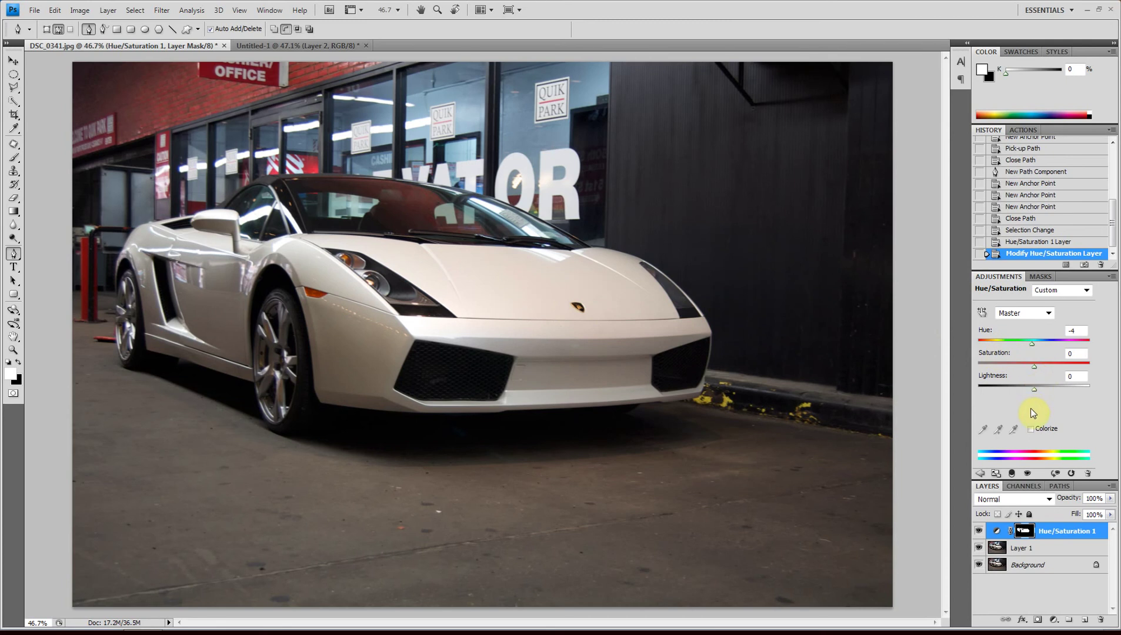
# - Colorize the car body, trying hue 194 before settling on hue 4, saturation 59 and lightness -38
pyautogui.click(1031, 428)
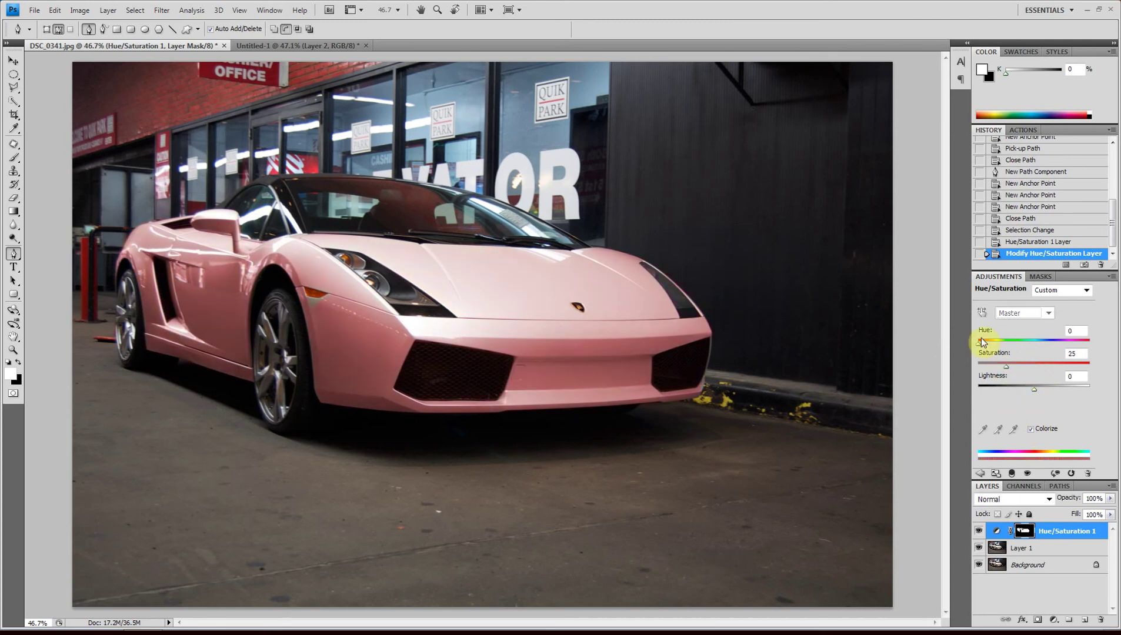
pyautogui.moveTo(980, 344); pyautogui.dragTo(1036, 344)
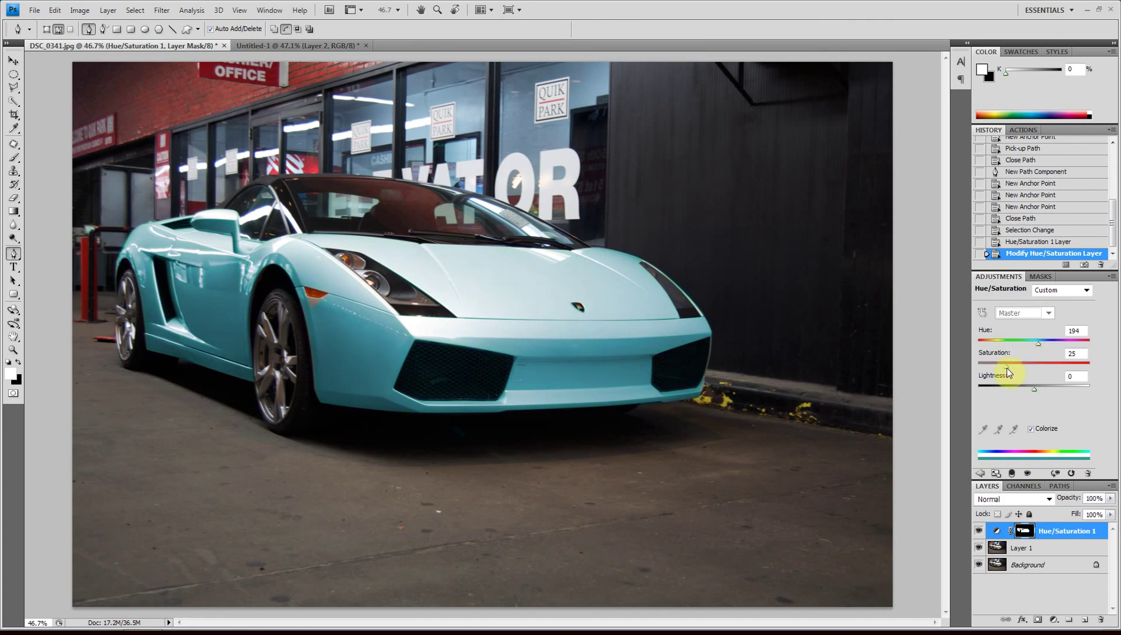
pyautogui.moveTo(1011, 367); pyautogui.dragTo(1014, 393)
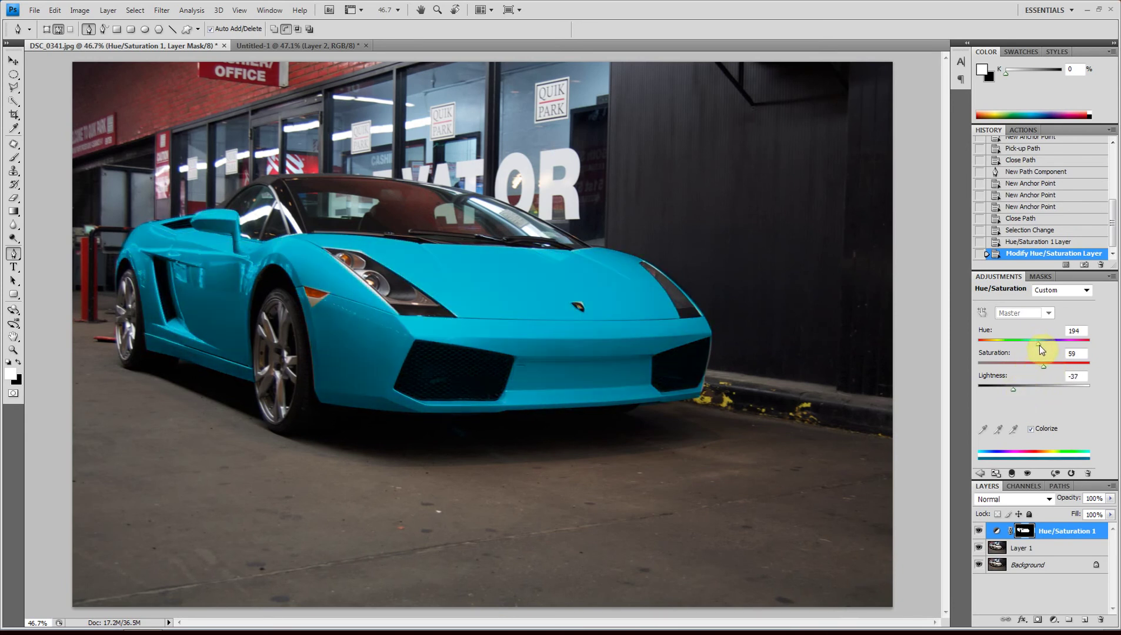
pyautogui.moveTo(1040, 345); pyautogui.dragTo(980, 344)
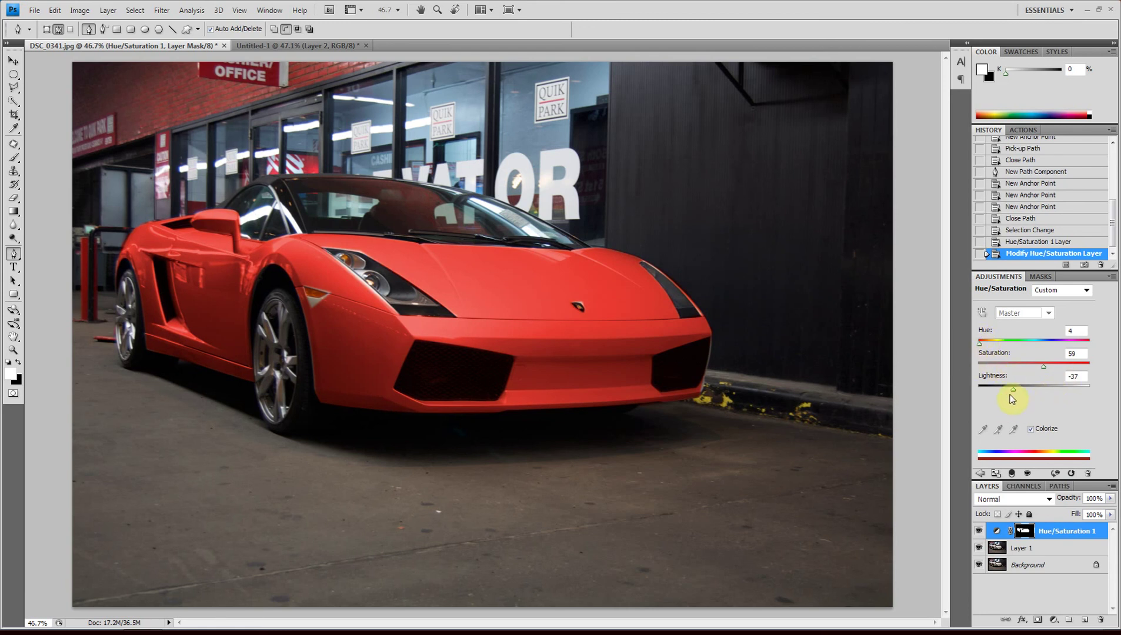
pyautogui.moveTo(1014, 396); pyautogui.dragTo(1015, 393)
# - Brush white on the adjustment layer's mask over the uncoloured body around the side marker and the near headlight's edge
pyautogui.click(16, 159)
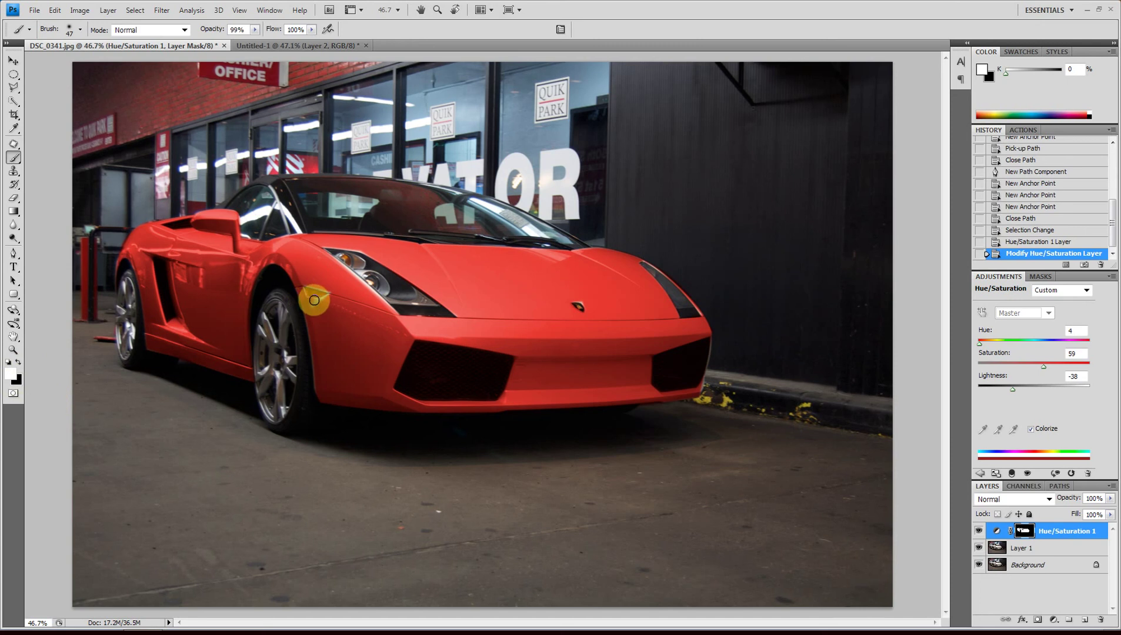
pyautogui.click(331, 290)
pyautogui.moveTo(315, 310); pyautogui.dragTo(325, 286)
pyautogui.moveTo(320, 243)
pyautogui.mouseDown()
pyautogui.moveTo(365, 247)
pyautogui.moveTo(332, 263)
pyautogui.moveTo(370, 309)
pyautogui.moveTo(350, 277)
pyautogui.moveTo(358, 268)
pyautogui.moveTo(352, 277)
pyautogui.mouseUp()
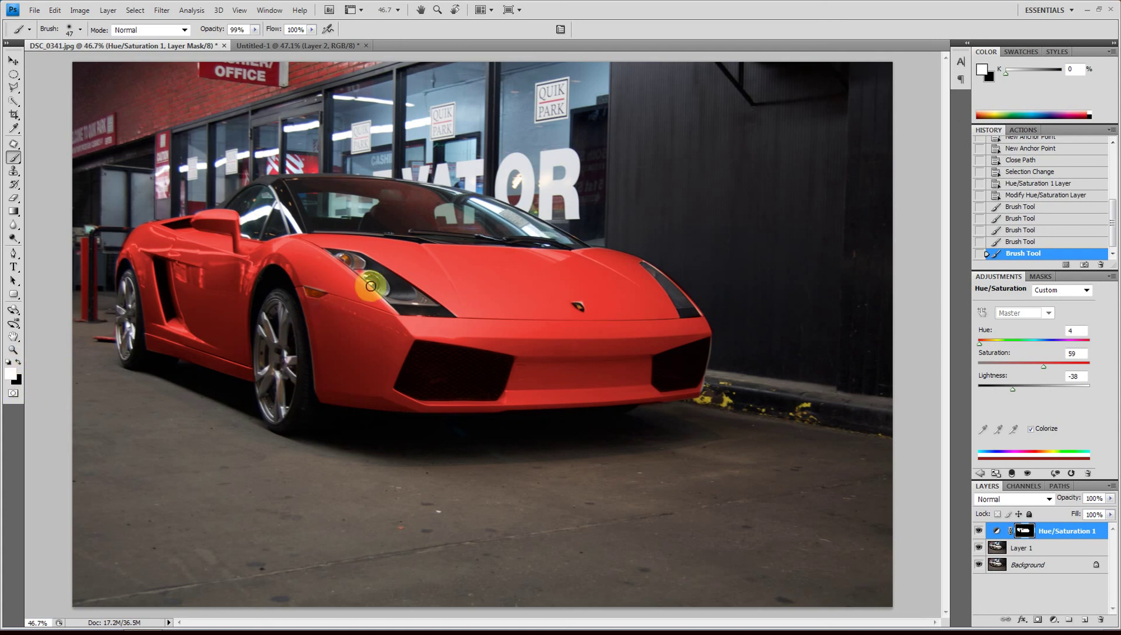
# - Brush black on the adjustment layer's mask over the near headlight's red-tinted glass, then restore white as the painting colour
pyautogui.press('x')
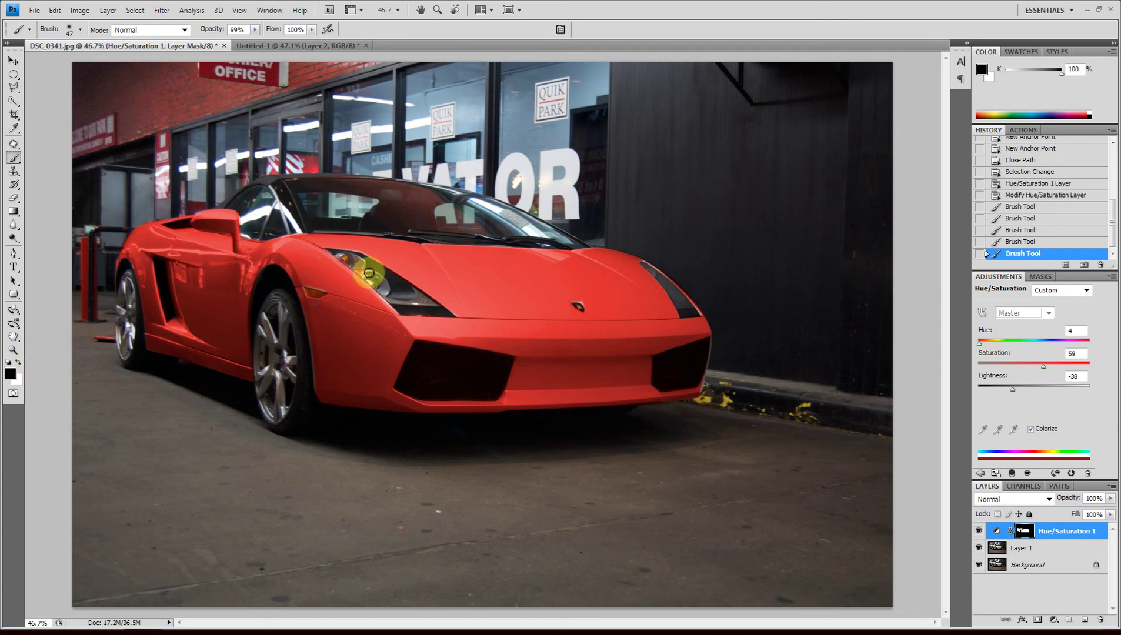
pyautogui.click(367, 276)
pyautogui.press('x')
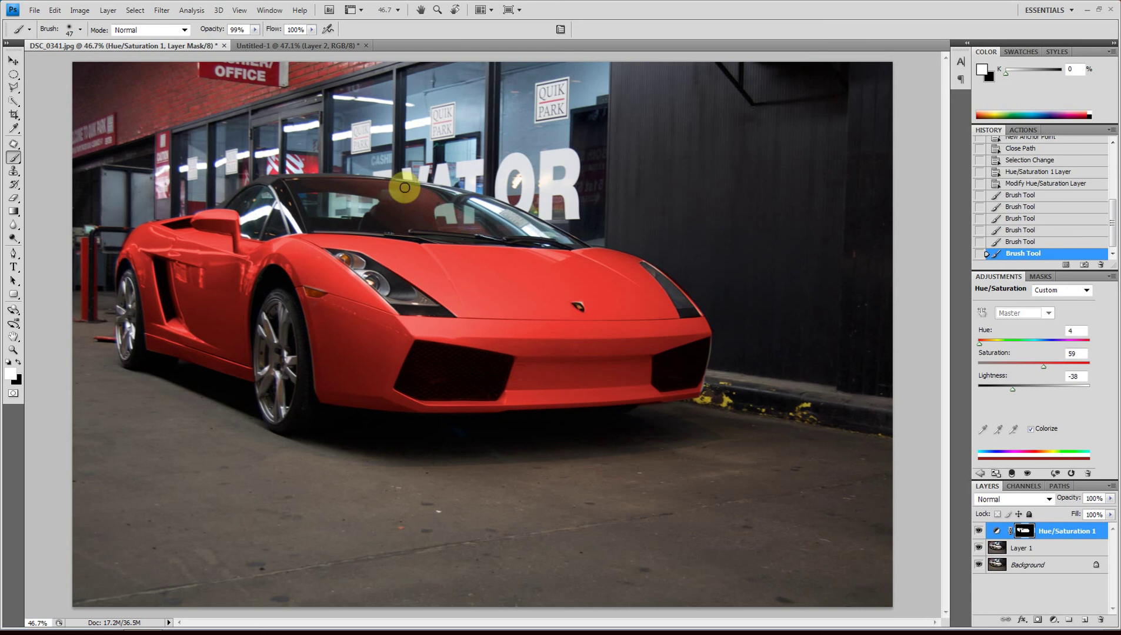
# - Reduce the brush diameter to 13 px and paint white on the mask over the uncoloured edge around the hood badge
pyautogui.click(80, 30)
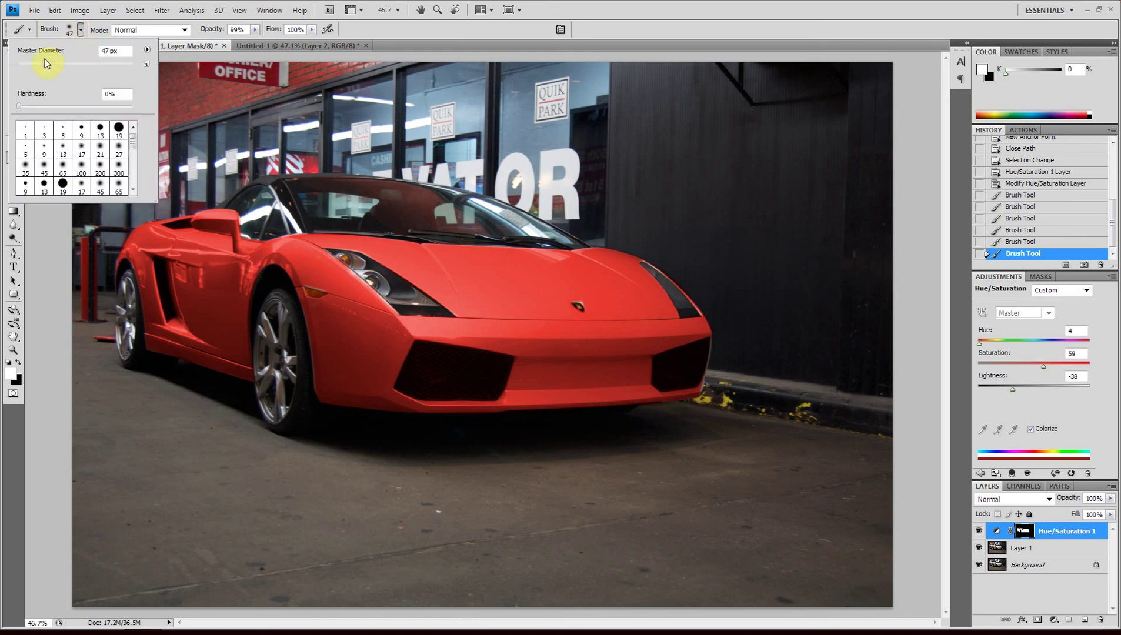
pyautogui.moveTo(45, 61); pyautogui.dragTo(27, 62)
pyautogui.click(653, 265)
pyautogui.hotkey('ctrl', '1')
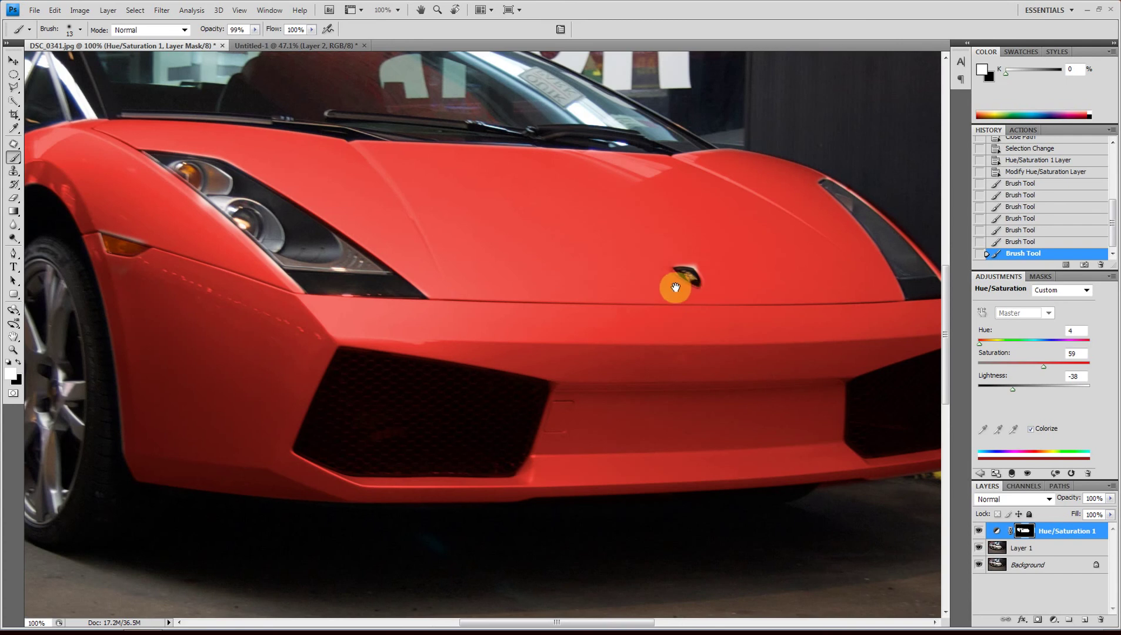
pyautogui.moveTo(866, 200)
pyautogui.mouseDown()
pyautogui.moveTo(711, 286)
pyautogui.moveTo(645, 269)
pyautogui.mouseUp()
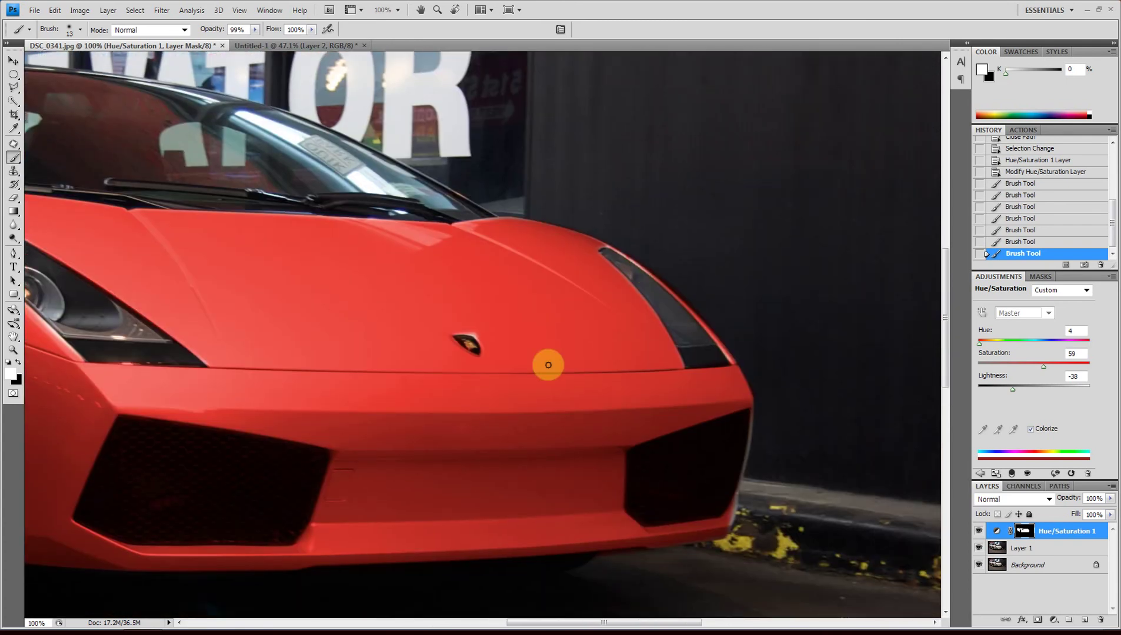
pyautogui.click(468, 334)
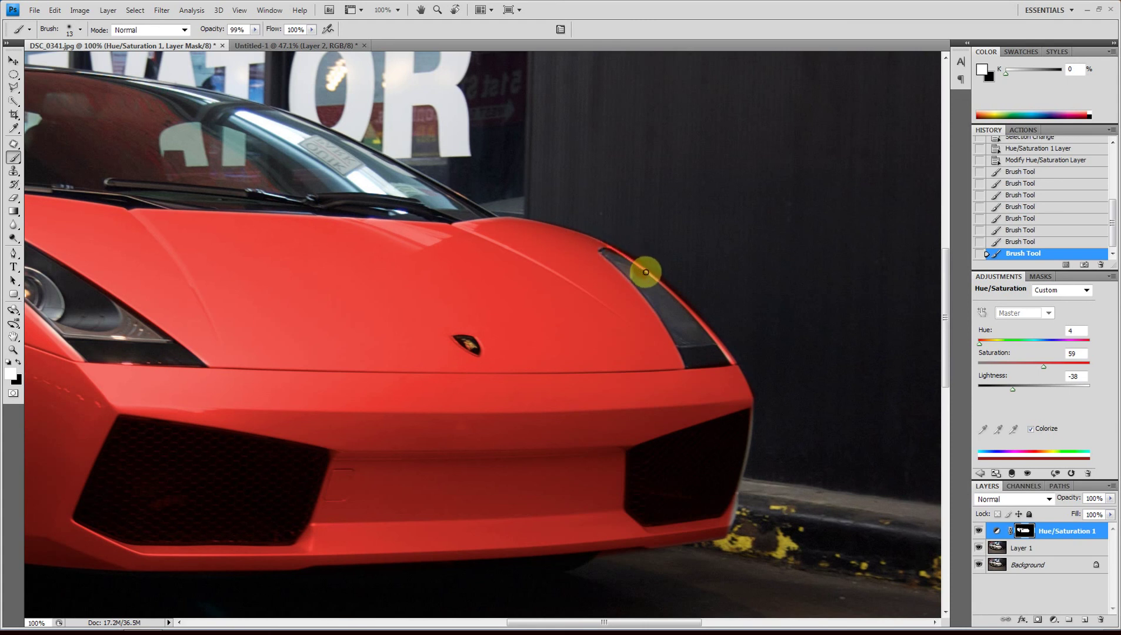
# - Refine the mask along the far headlight's outer edge, painting white on the bodywork and black over red spill on the lens
pyautogui.click(653, 284)
pyautogui.press('x')
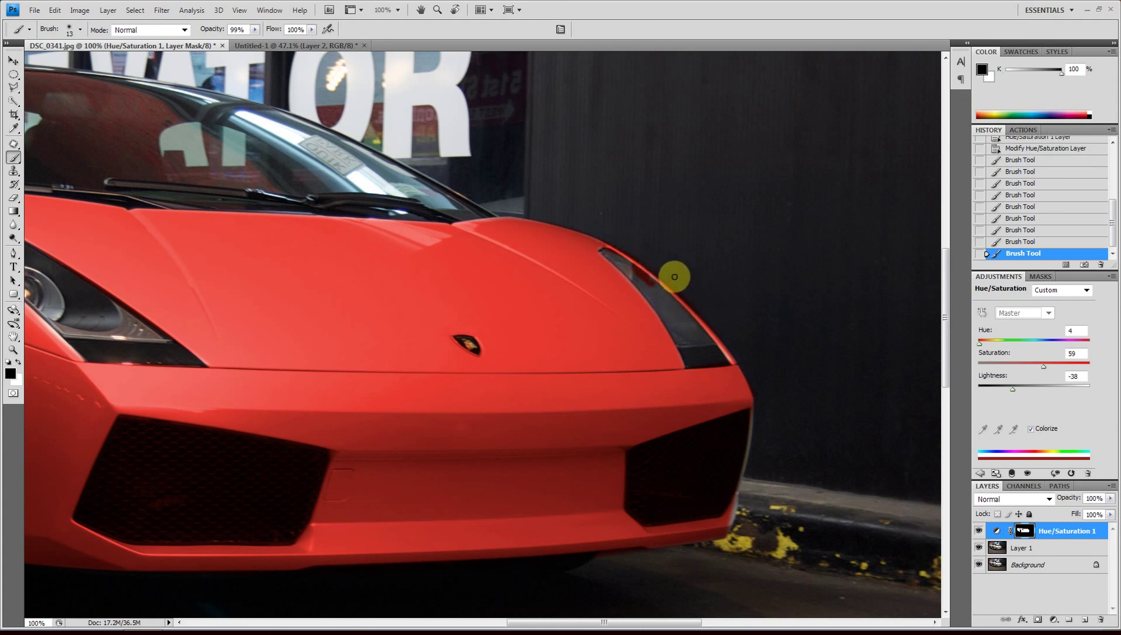
pyautogui.moveTo(632, 270)
pyautogui.mouseDown()
pyautogui.moveTo(652, 280)
pyautogui.moveTo(632, 277)
pyautogui.moveTo(630, 266)
pyautogui.moveTo(646, 268)
pyautogui.mouseUp()
# - Paint white on the mask down the front bumper's far outer edge beside the air intake
pyautogui.press('x')
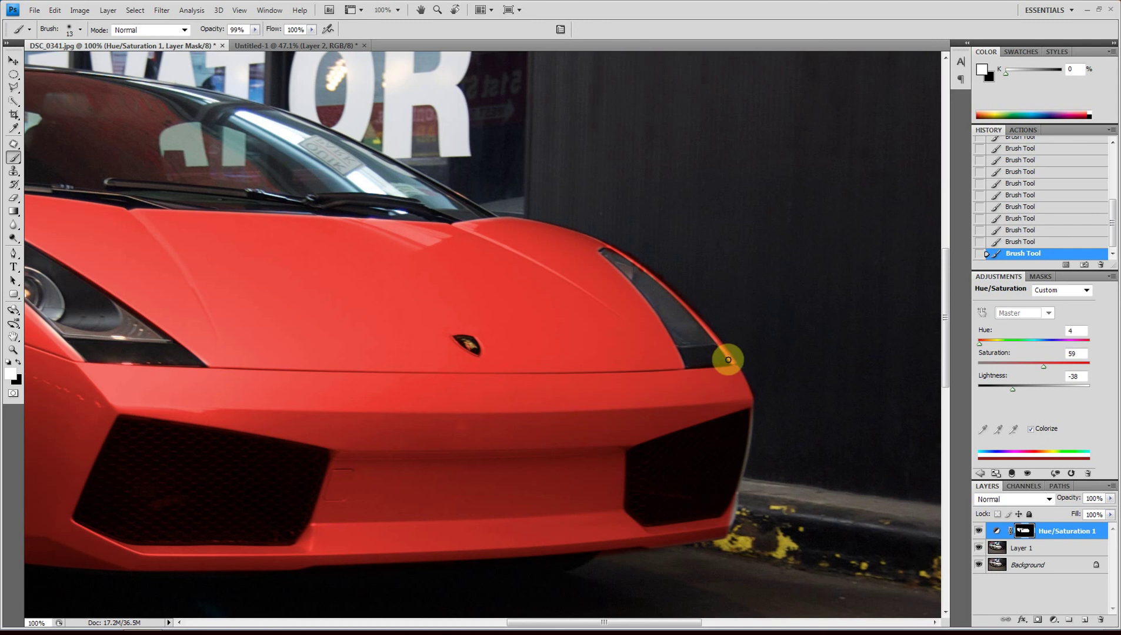
pyautogui.moveTo(754, 416); pyautogui.dragTo(726, 531)
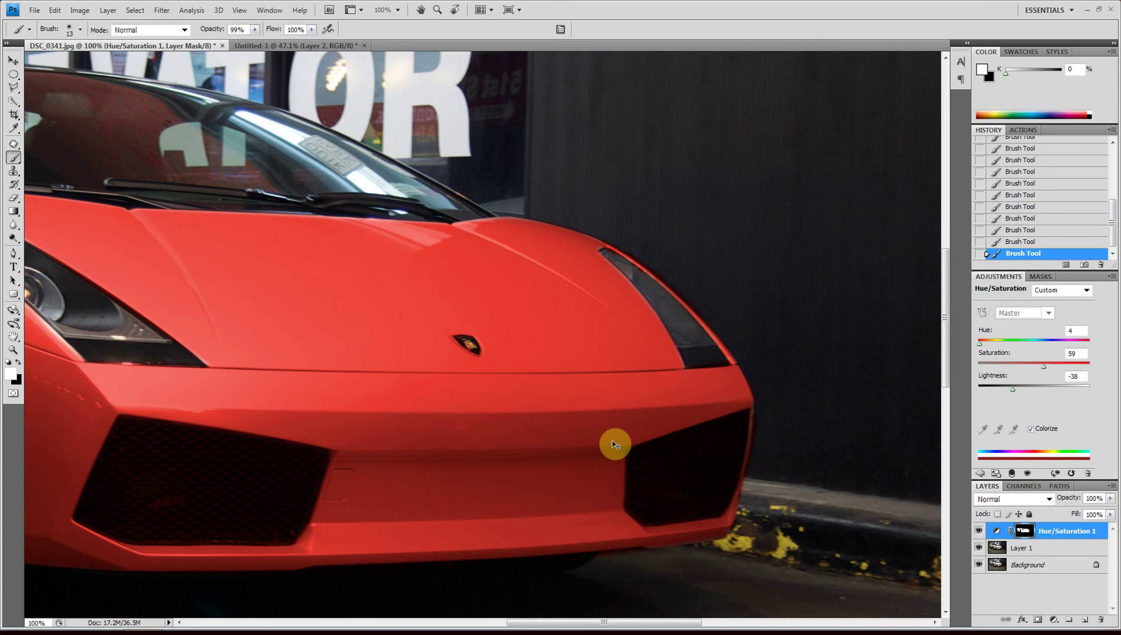
pyautogui.hotkey('ctrl', '-')
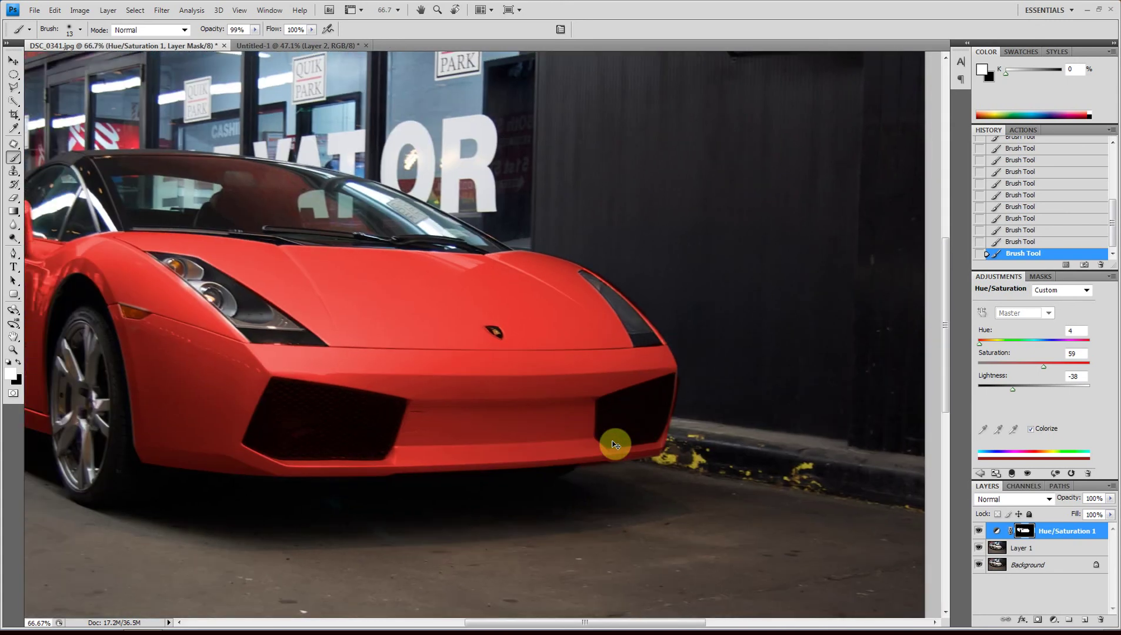
pyautogui.hotkey('ctrl', '0')
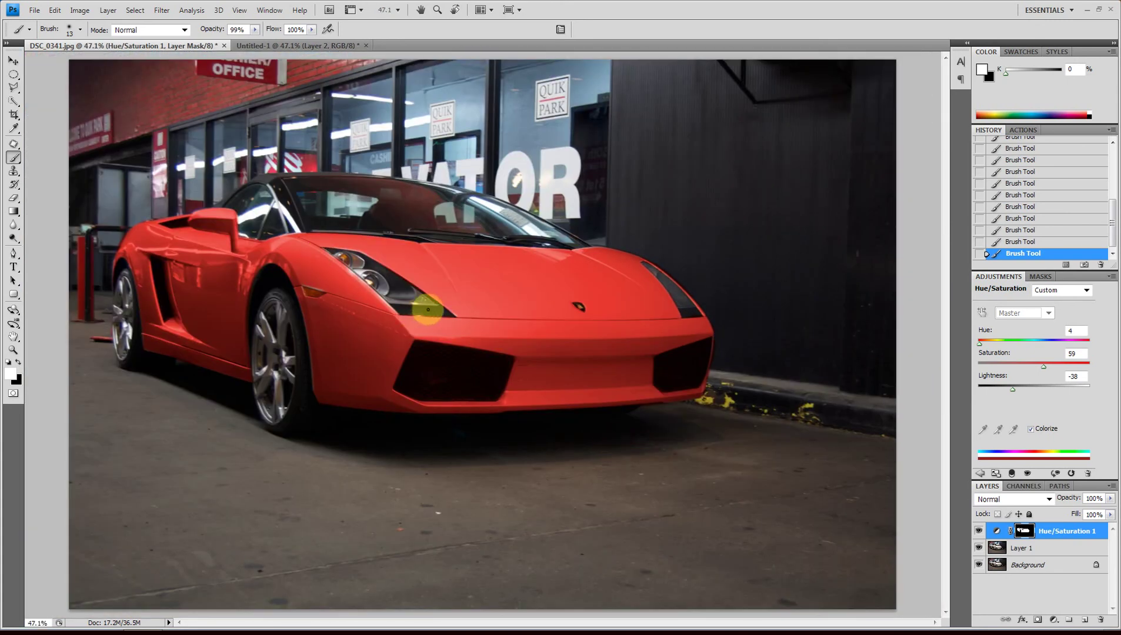